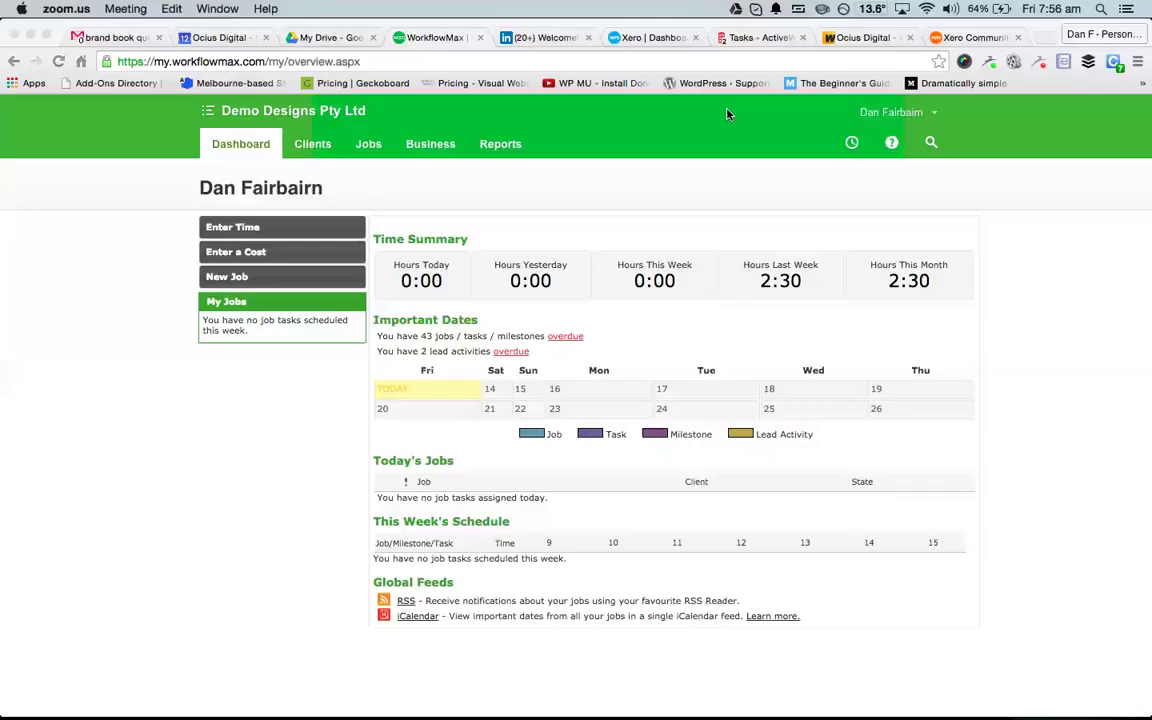
# Bring Chrome forward and go via Business > Settings to the Custom Templates list.
pyautogui.click(550, 206)
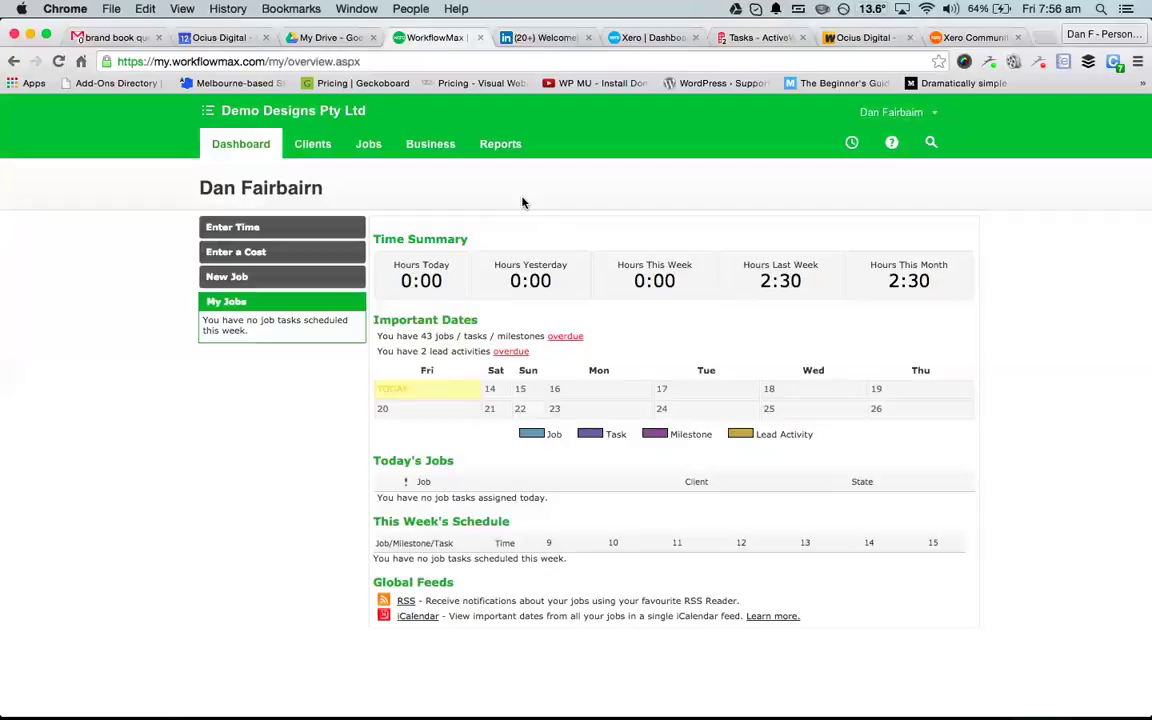
pyautogui.click(447, 151)
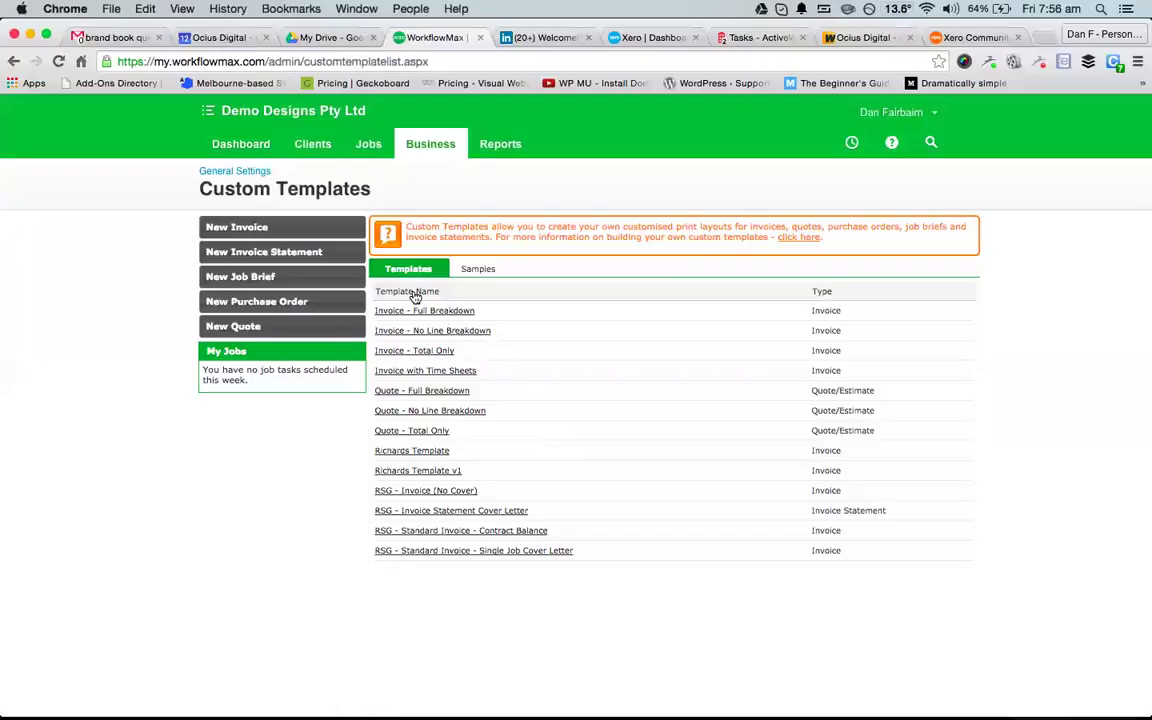
# Open Jobs > Job and scroll through all 53 jobs in the Job Manager and back to the top.
pyautogui.moveTo(379, 157)
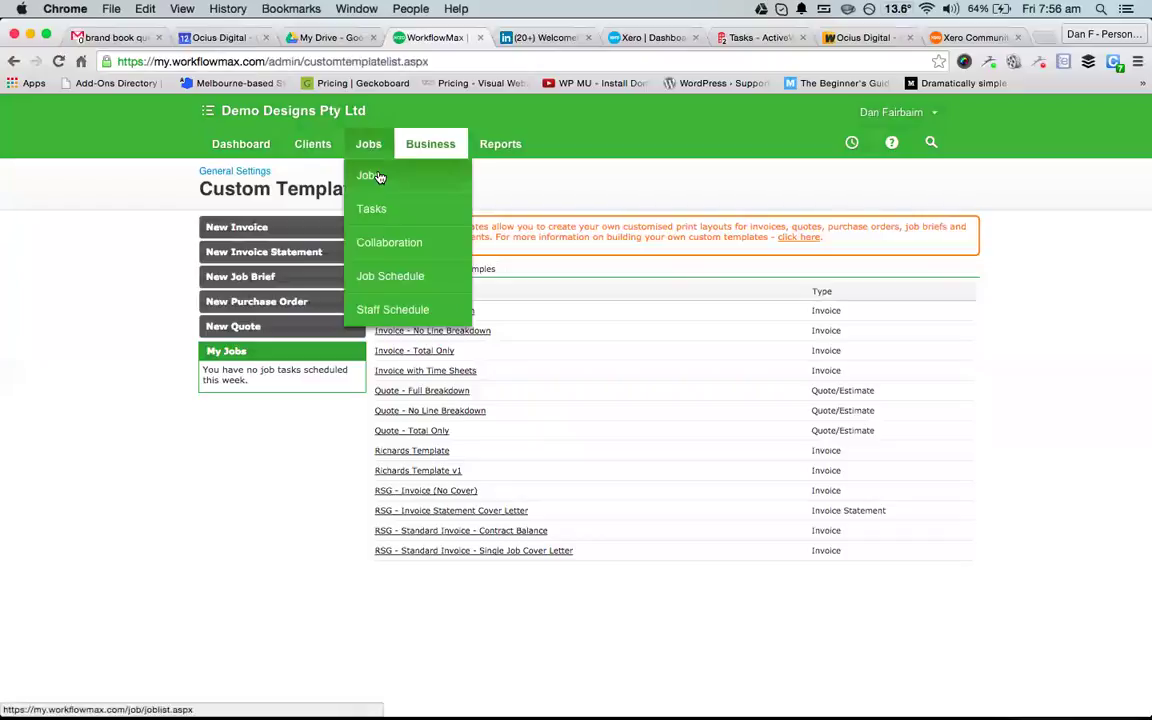
pyautogui.click(378, 179)
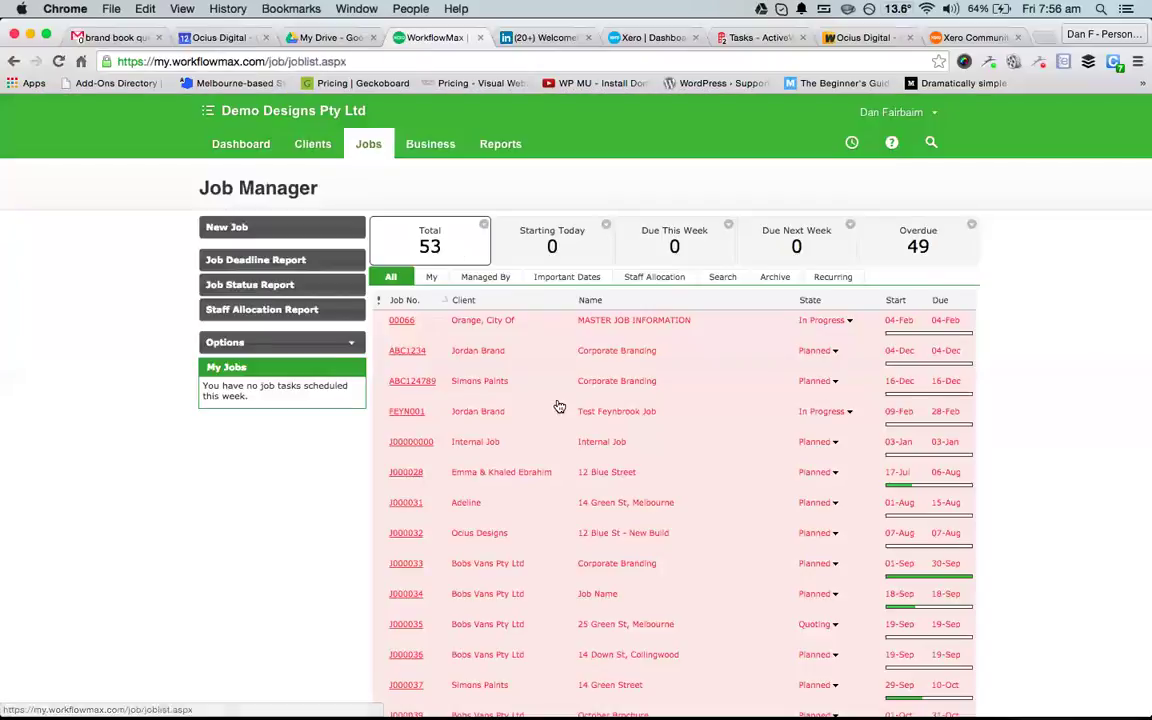
pyautogui.scroll(-5, 558, 404)
pyautogui.scroll(-8, 558, 404)
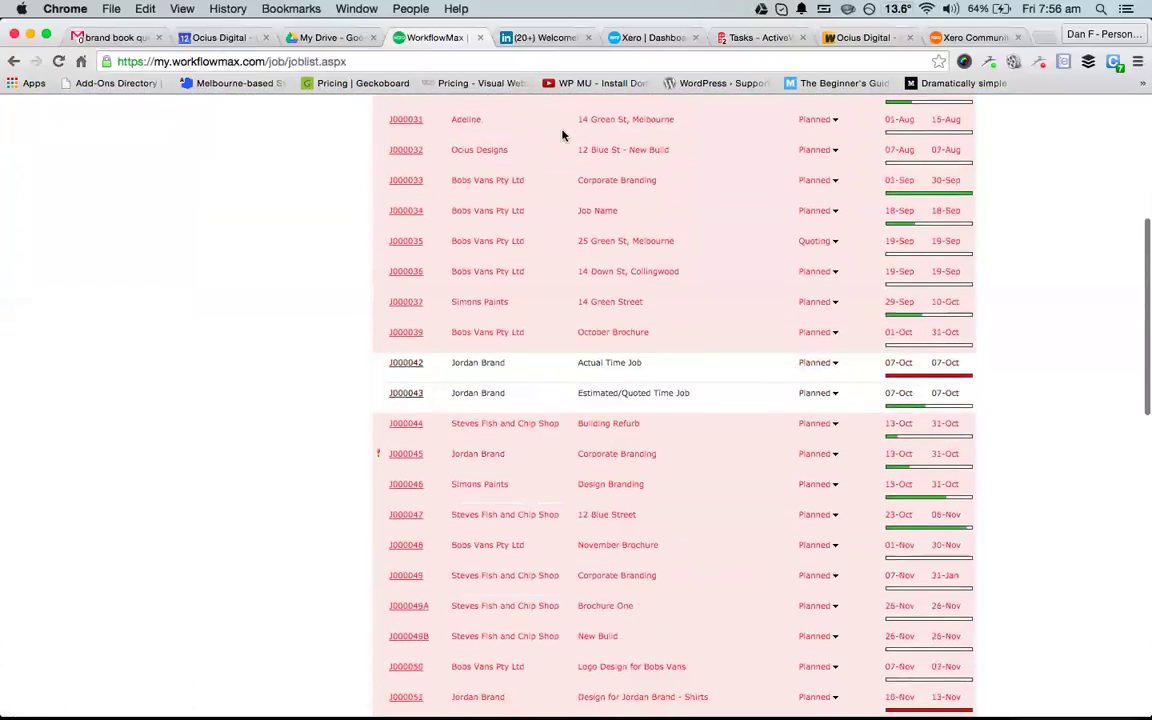
pyautogui.scroll(-6, 538, 348)
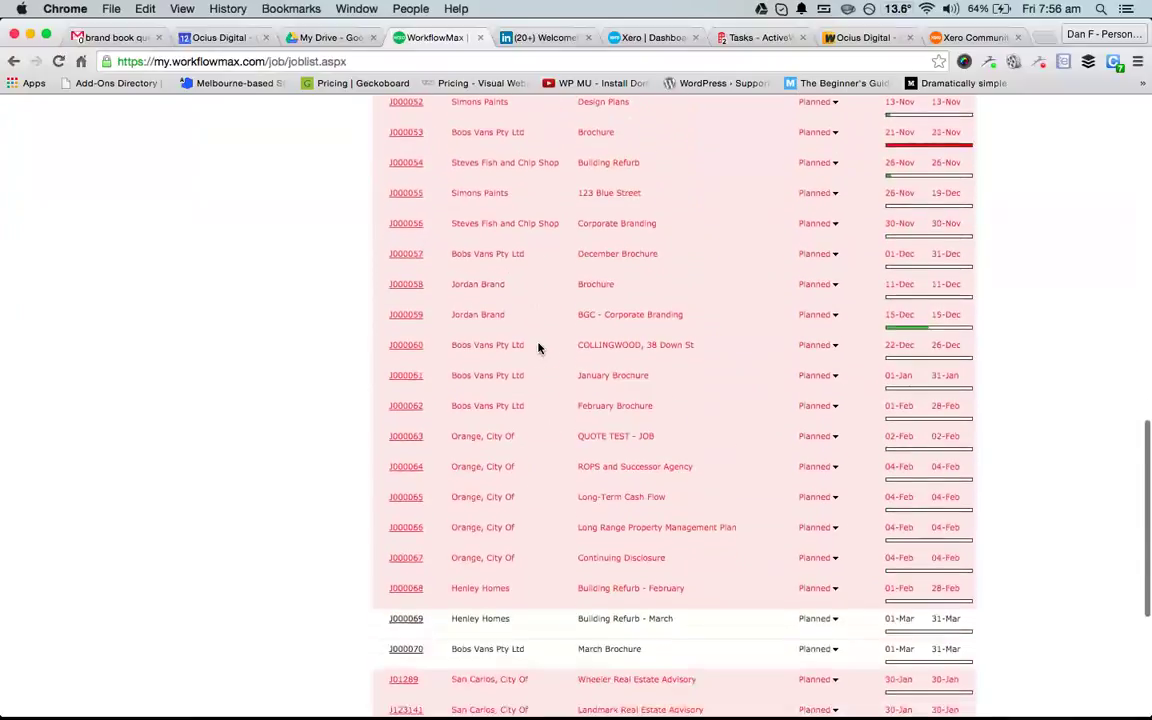
pyautogui.scroll(20, 538, 348)
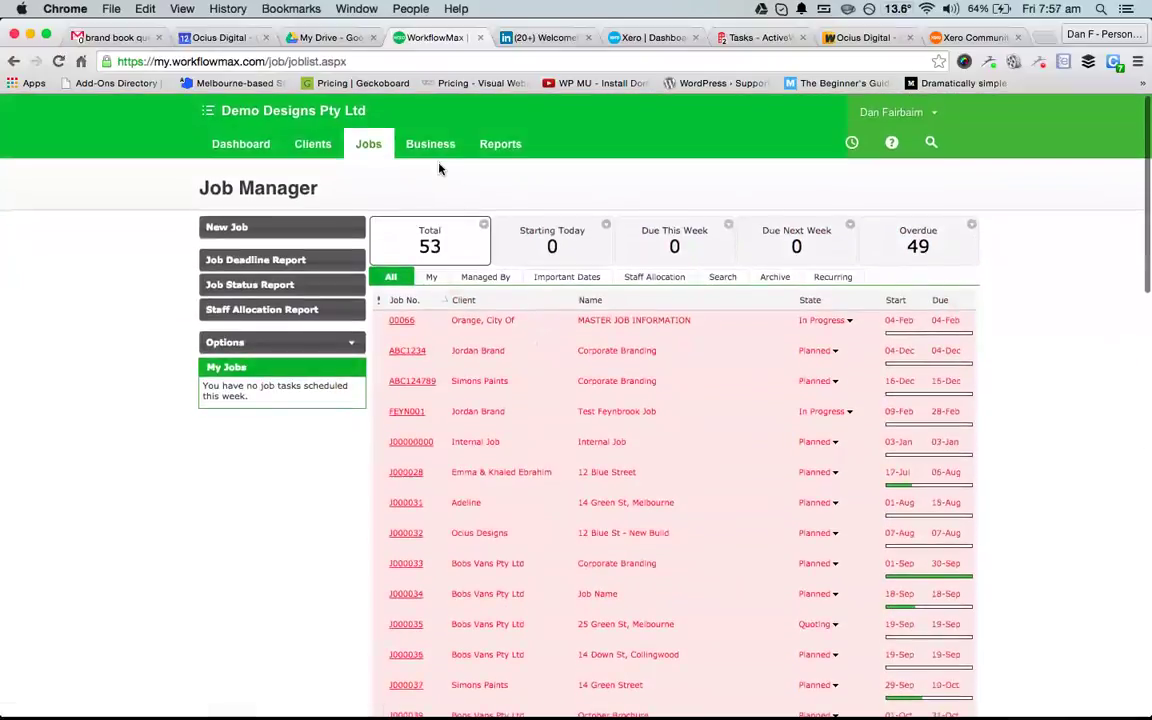
# Open the Work in Progress List view sorted by Client.
pyautogui.click(430, 147)
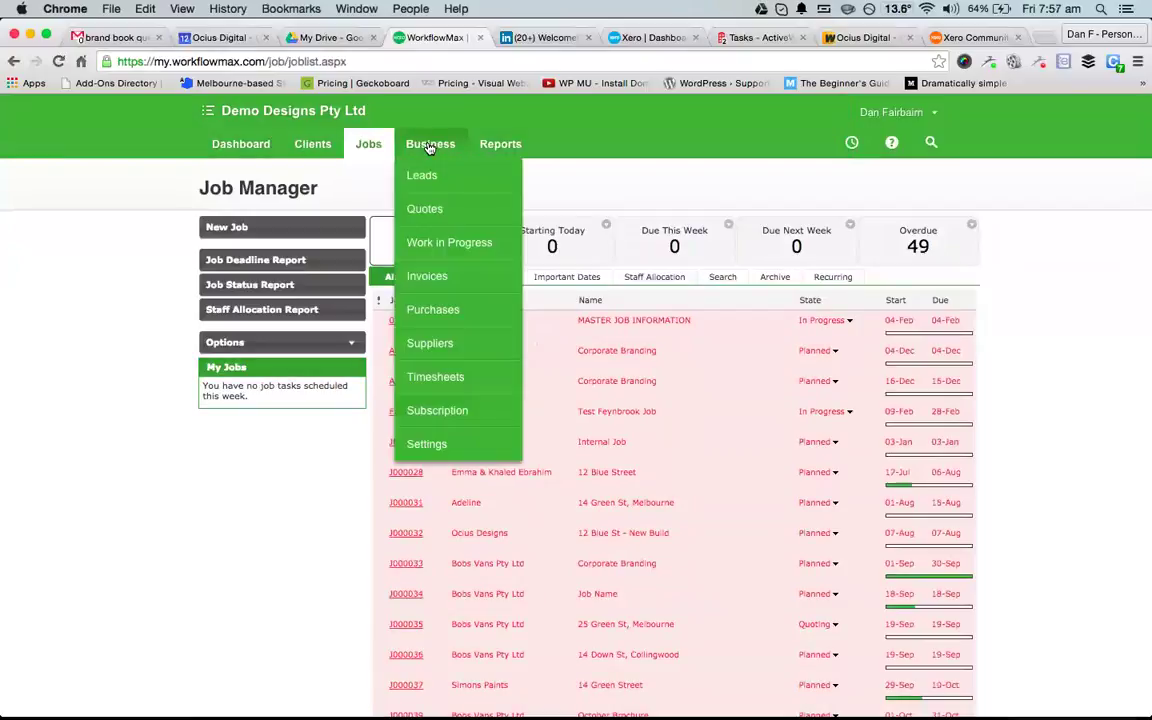
pyautogui.click(446, 244)
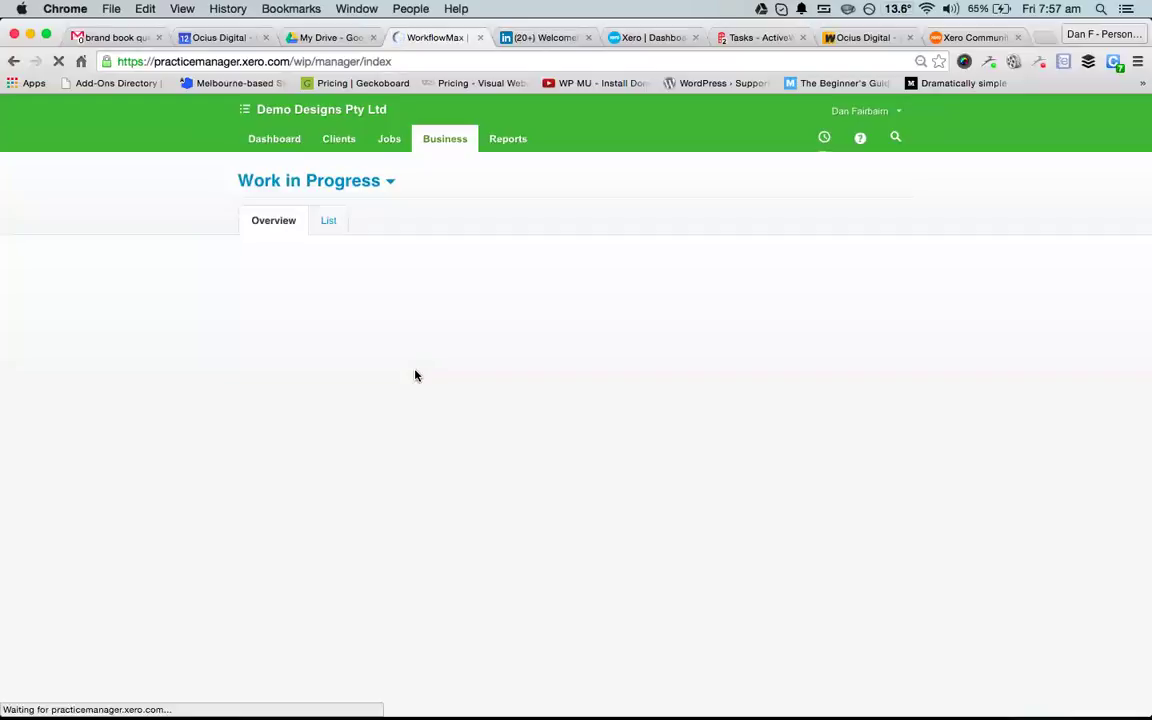
pyautogui.click(328, 222)
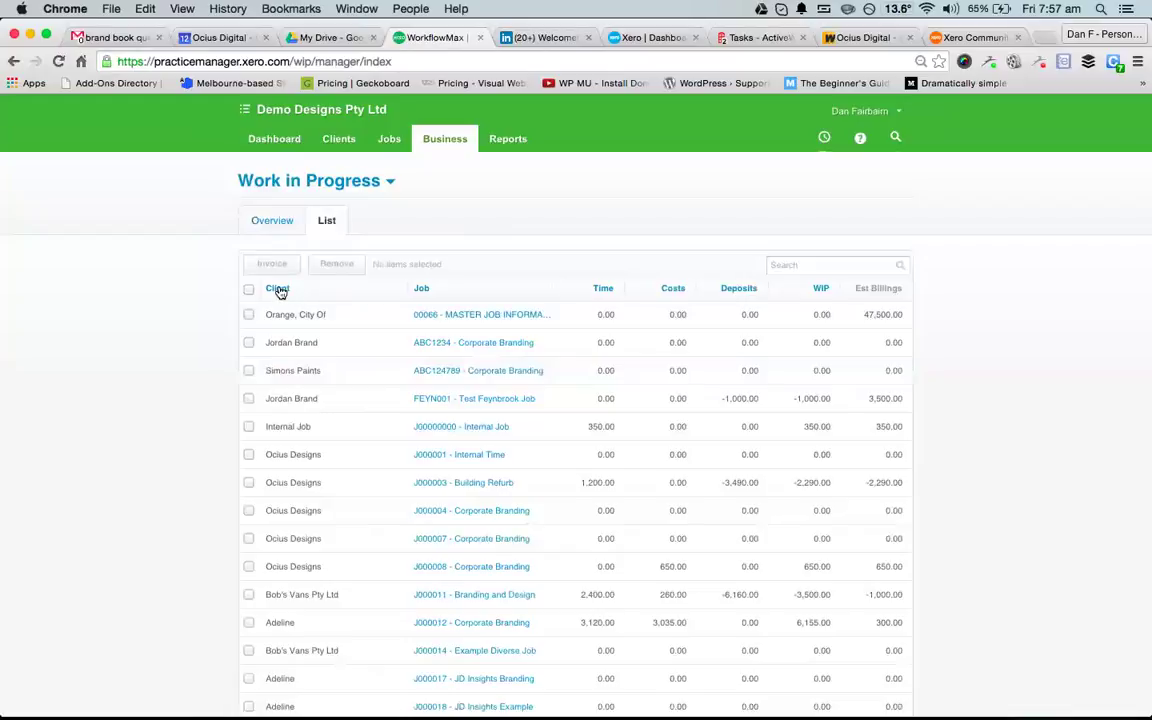
pyautogui.click(279, 289)
pyautogui.scroll(-5, 360, 484)
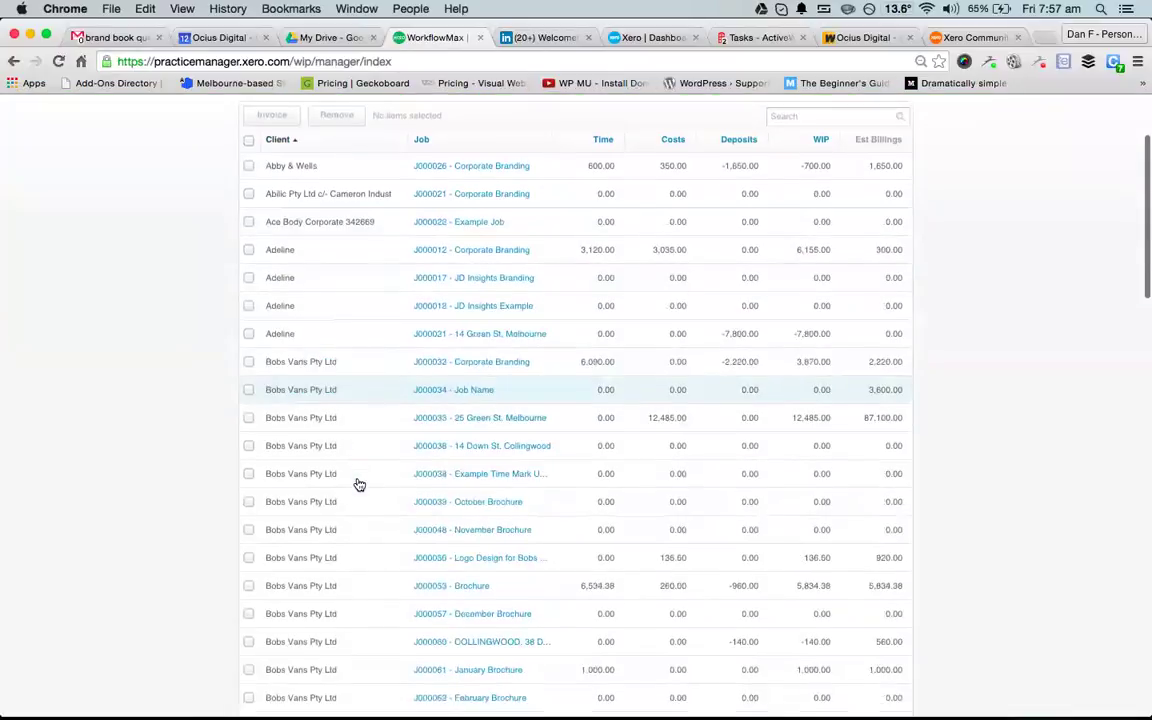
pyautogui.scroll(5, 360, 484)
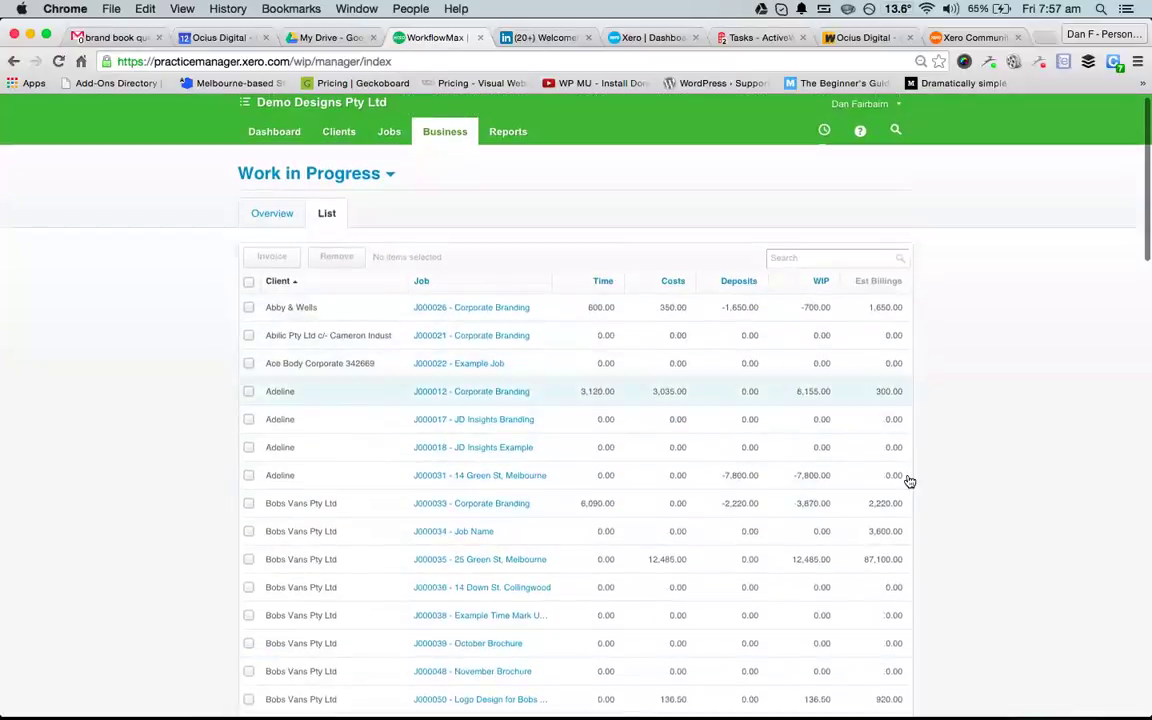
pyautogui.scroll(-1, 535, 515)
pyautogui.scroll(-7, 535, 515)
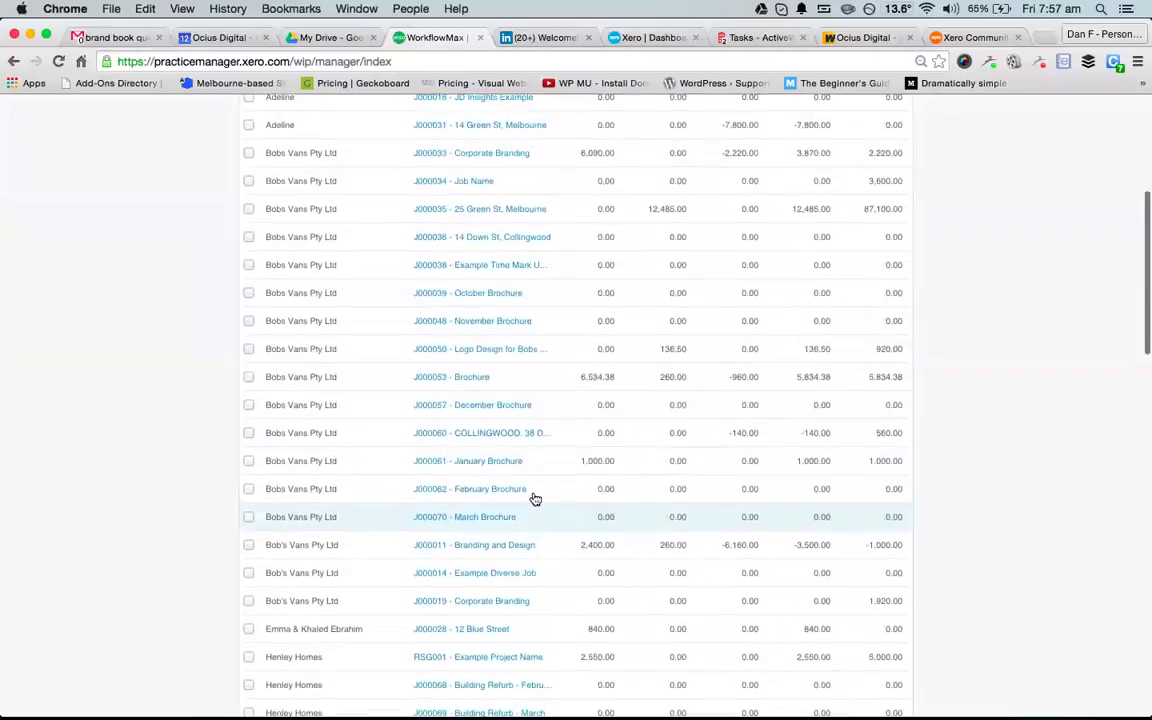
pyautogui.scroll(1, 532, 494)
# Tick the Bobs Vans jobs J000033, J000034, J000053 and J000061.
pyautogui.click(248, 166)
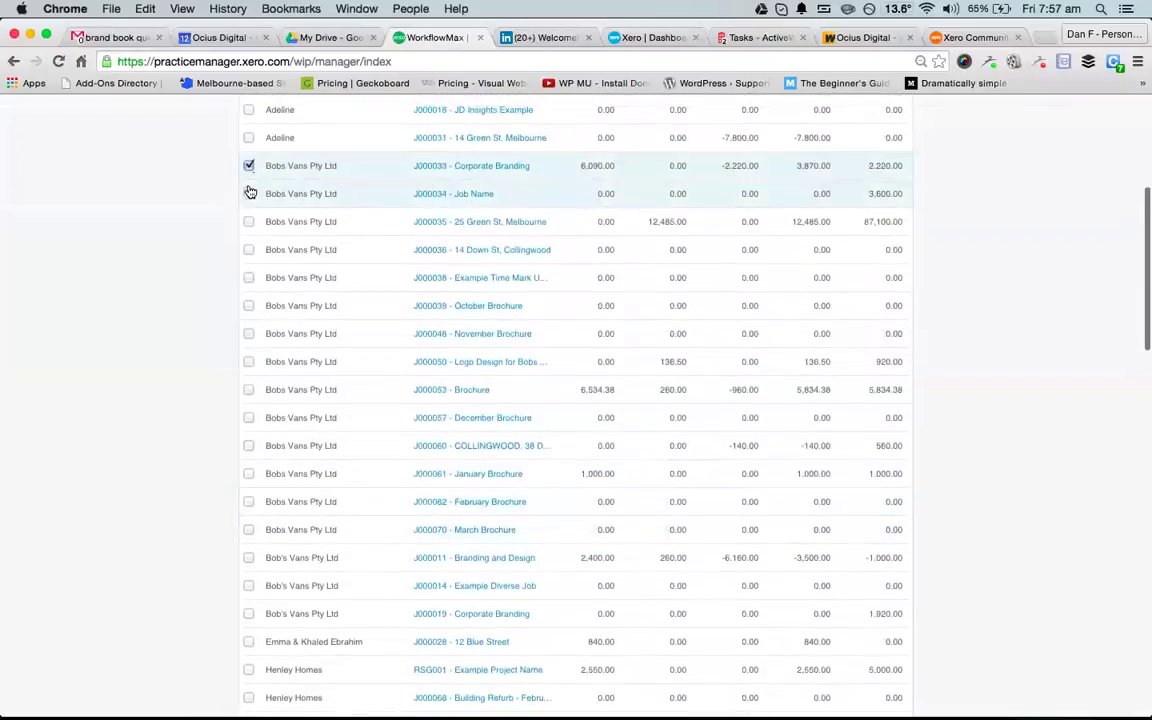
pyautogui.click(249, 195)
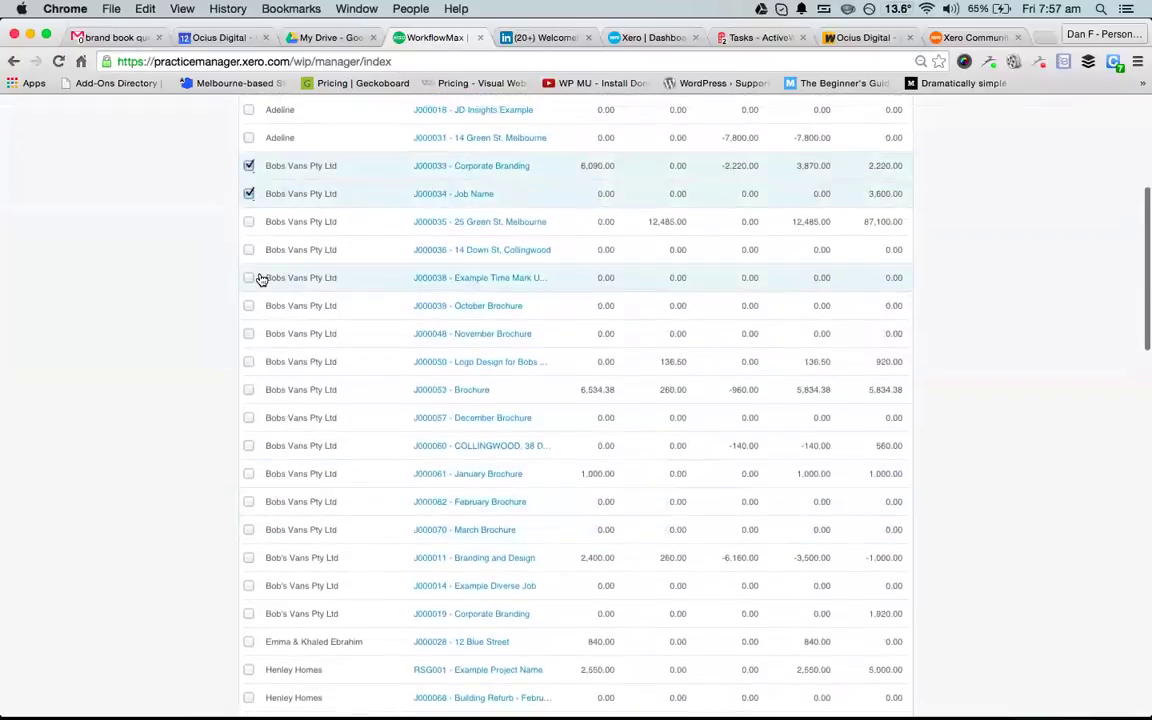
pyautogui.click(248, 391)
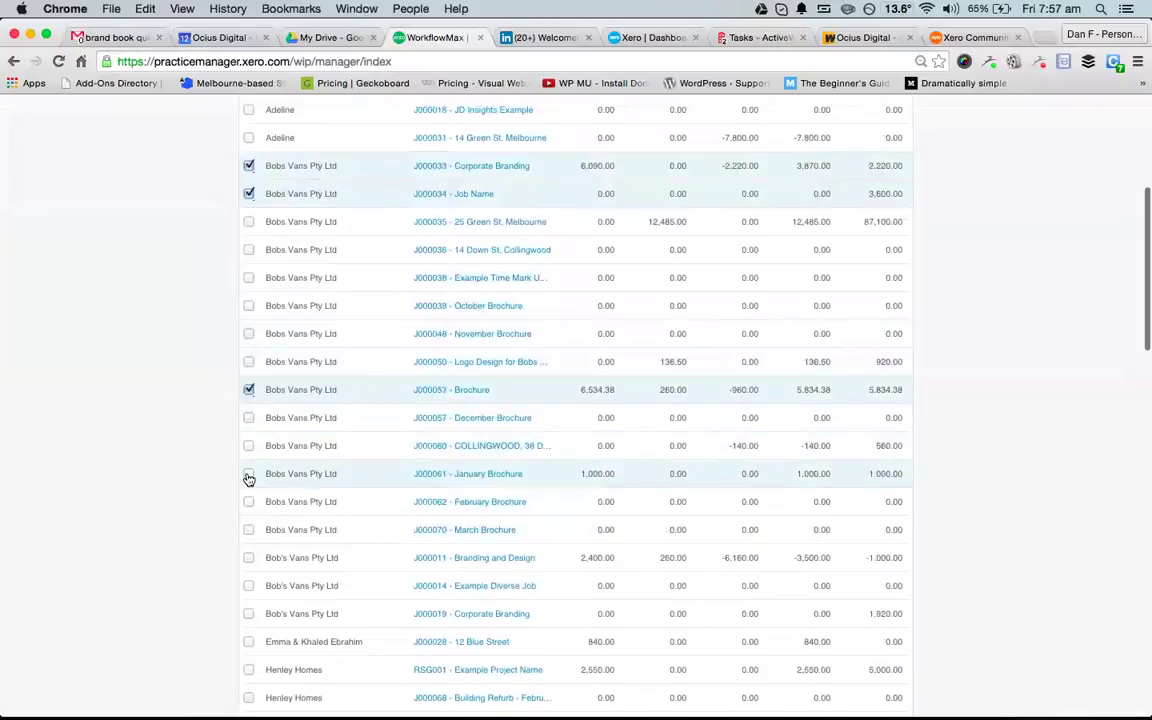
pyautogui.click(249, 474)
pyautogui.scroll(8, 324, 470)
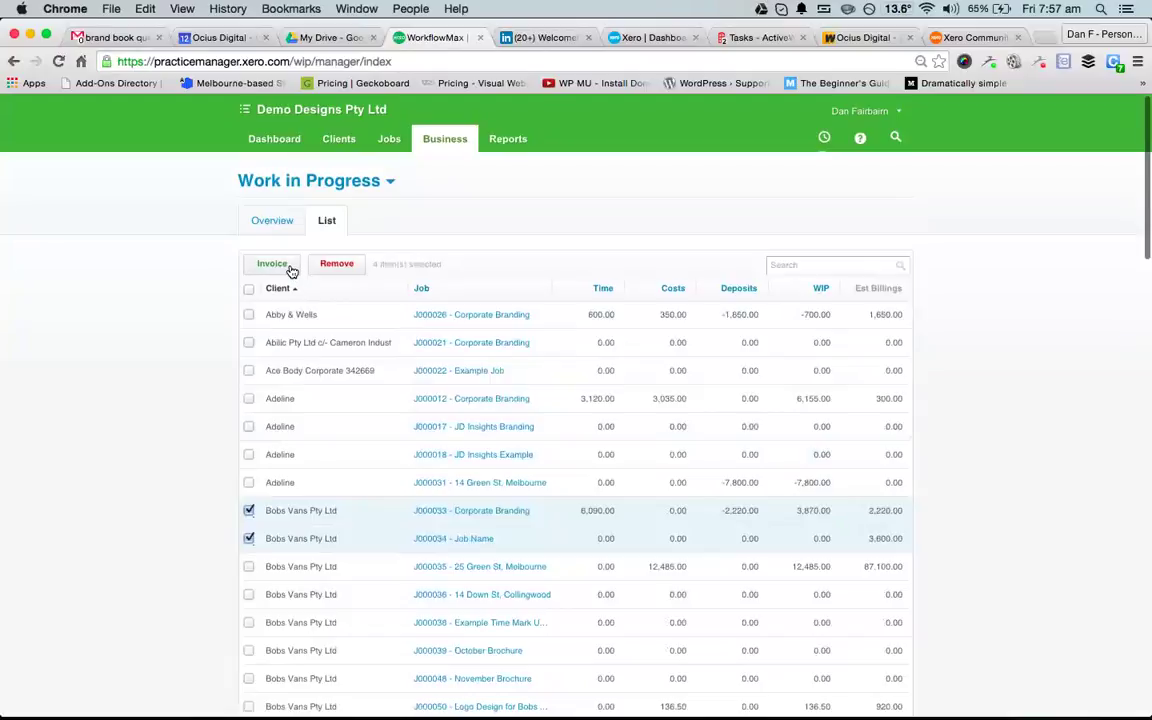
# Try invoicing the four ticked Bobs Vans jobs.
pyautogui.click(291, 272)
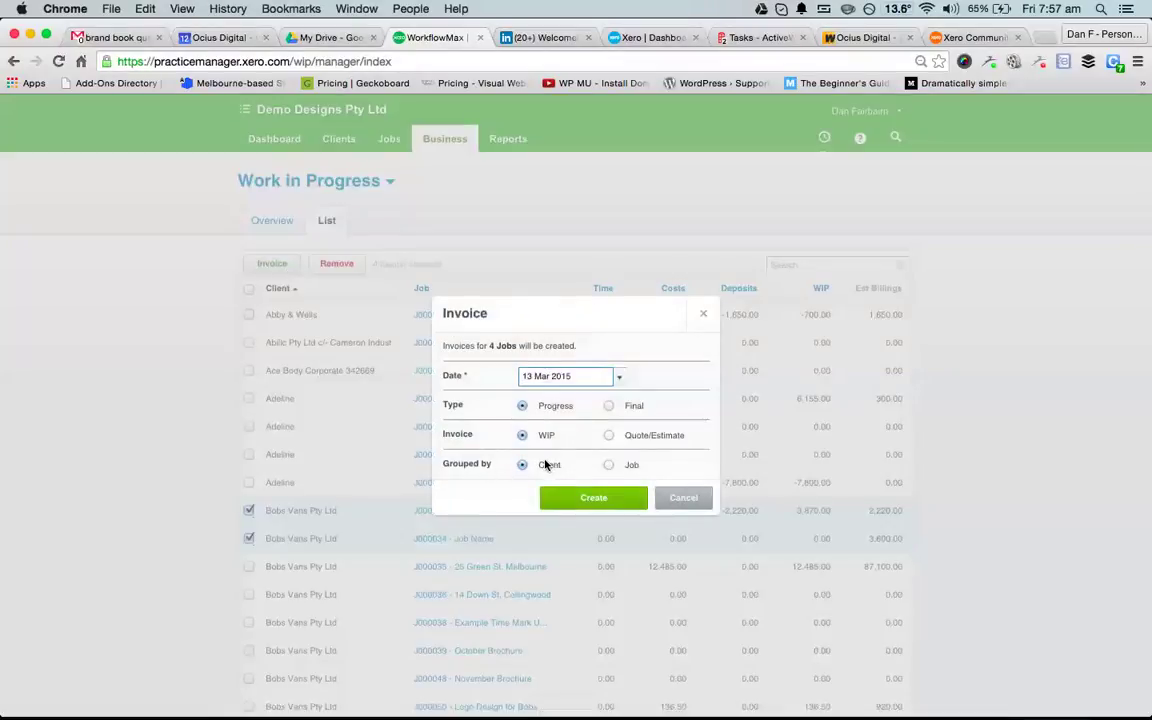
pyautogui.doubleClick(545, 465)
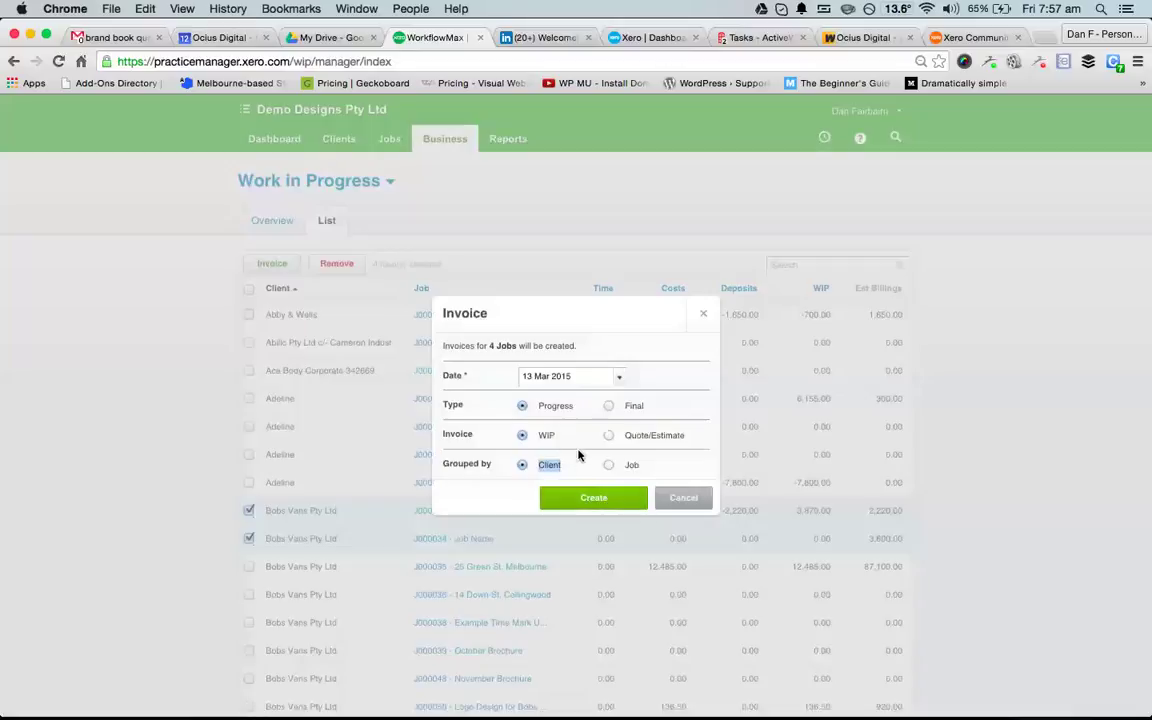
pyautogui.click(591, 496)
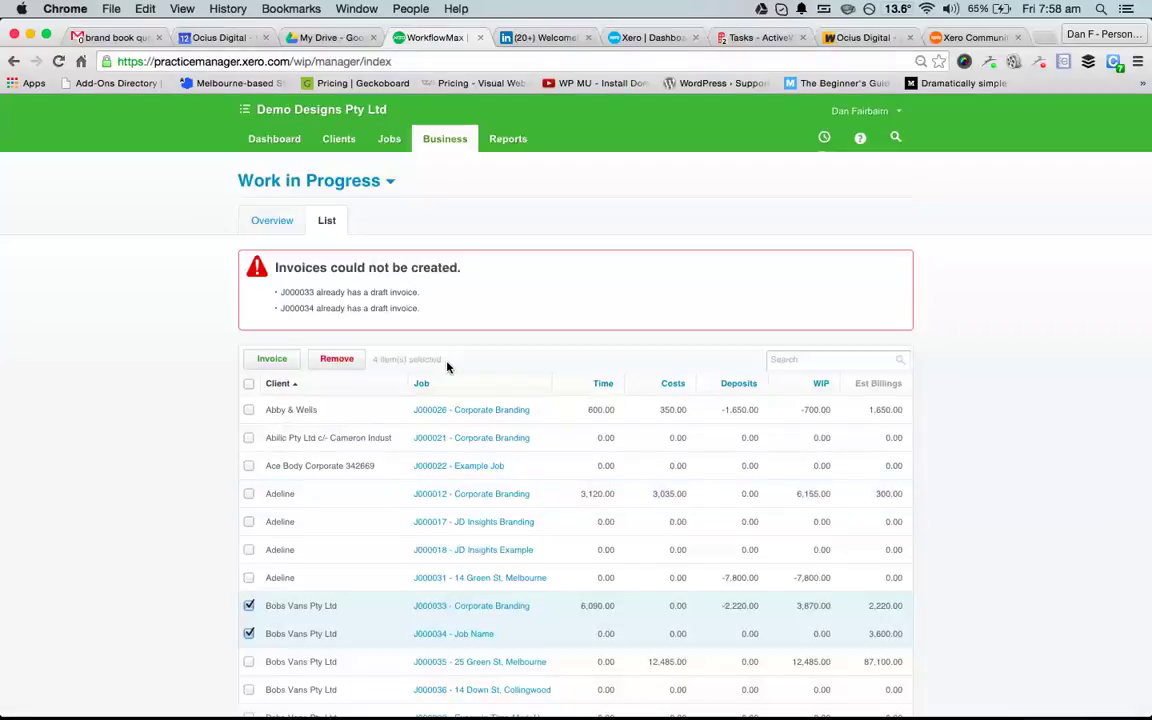
pyautogui.scroll(-3, 430, 400)
# Untick J000033 and J000034, which already have drafts, and create one invoice for the remaining two jobs.
pyautogui.click(249, 512)
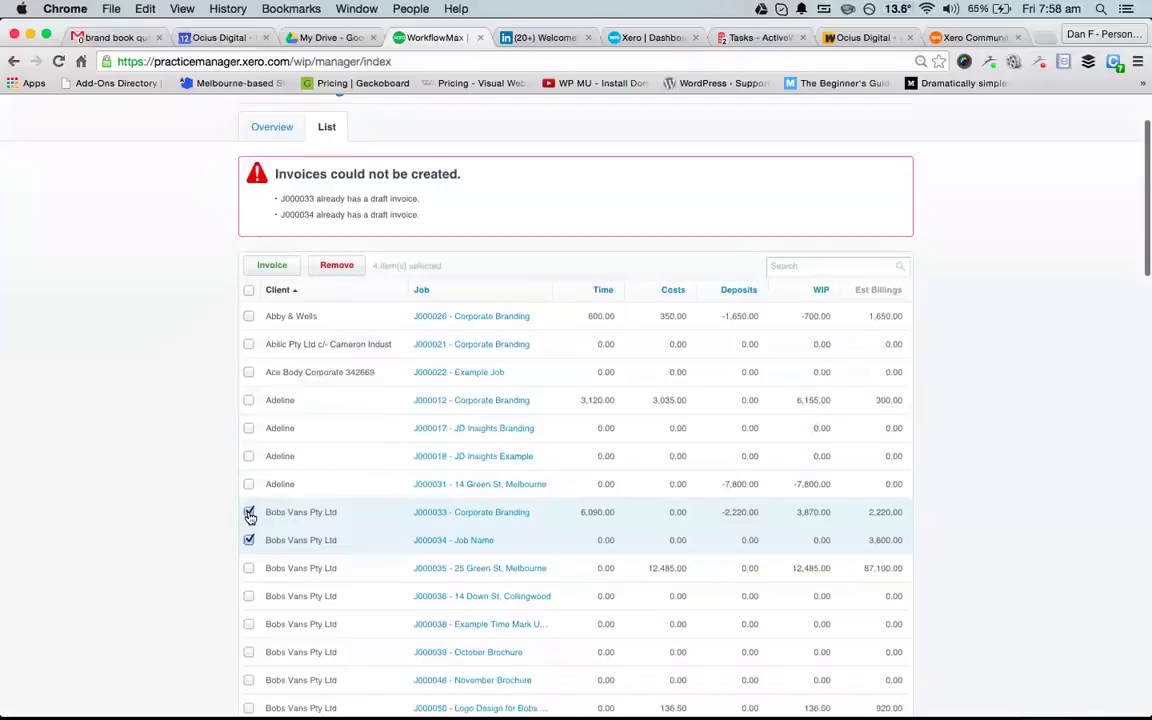
pyautogui.click(249, 540)
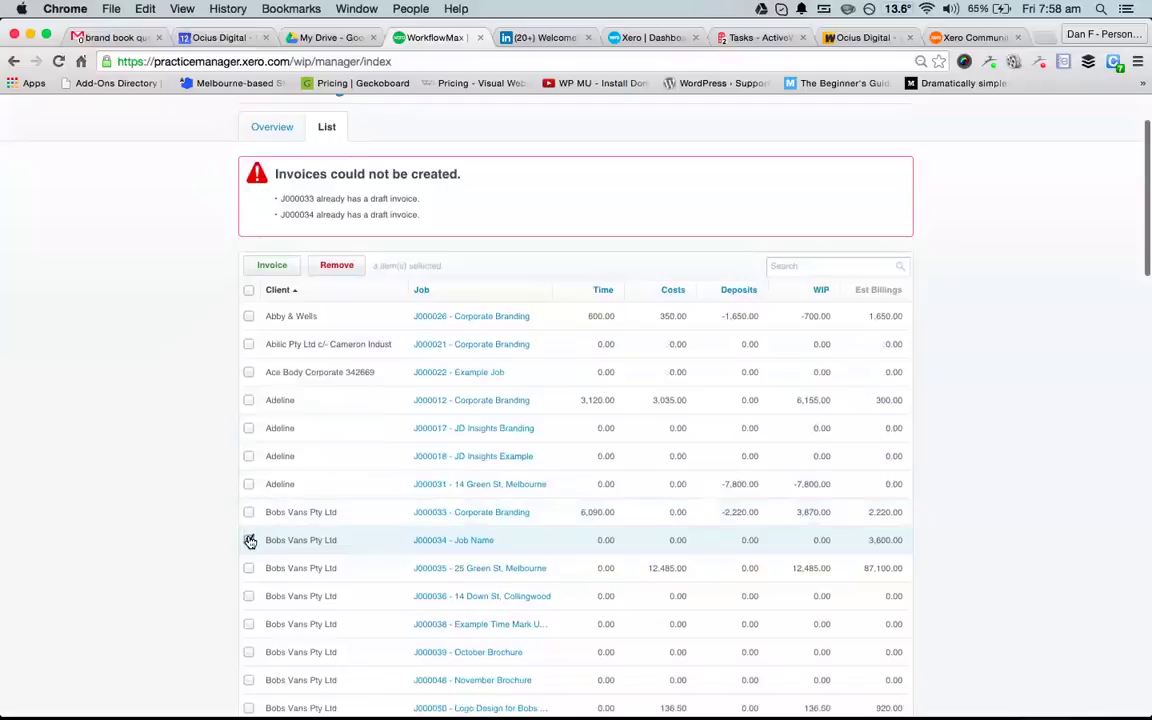
pyautogui.click(268, 265)
pyautogui.click(593, 497)
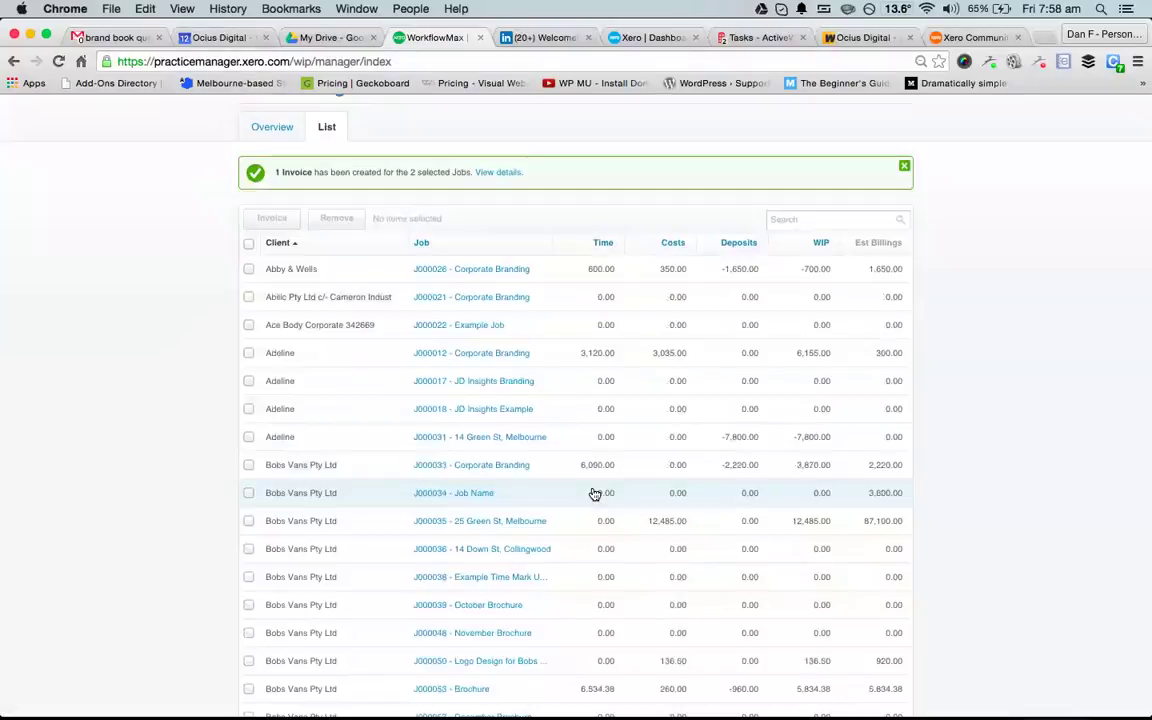
pyautogui.moveTo(276, 170); pyautogui.dragTo(494, 174)
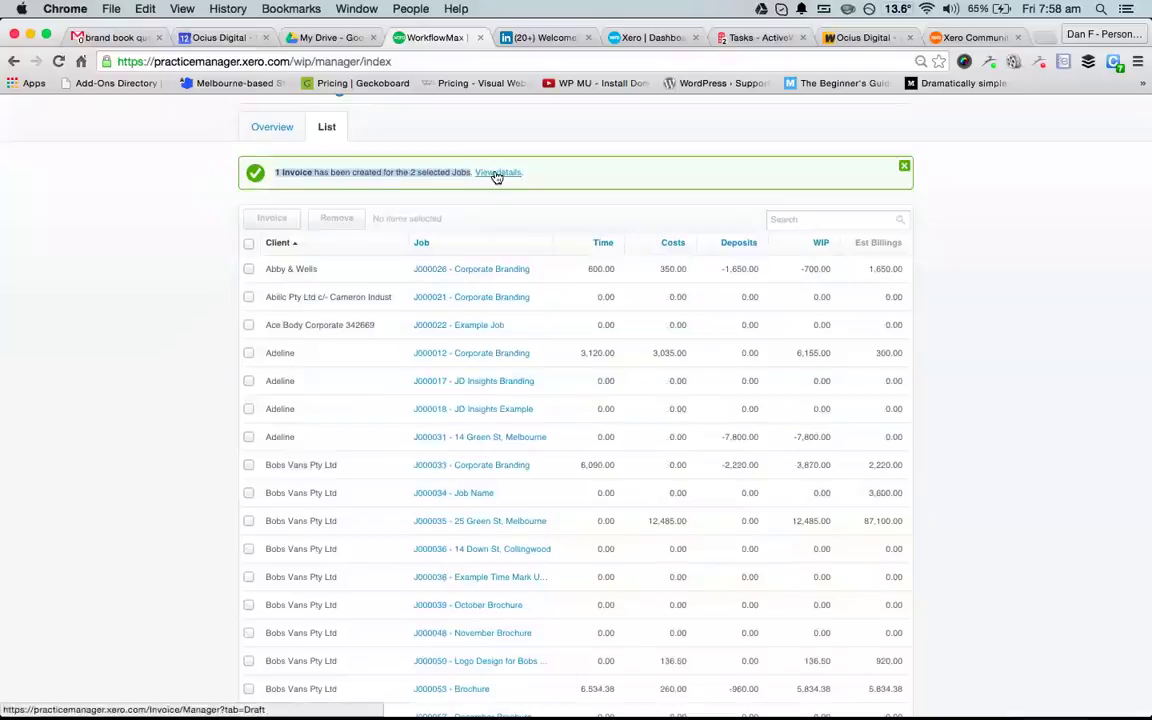
# View the new drafts, select the Bobs Vans draft for 7,517.82 and open its print options.
pyautogui.click(495, 174)
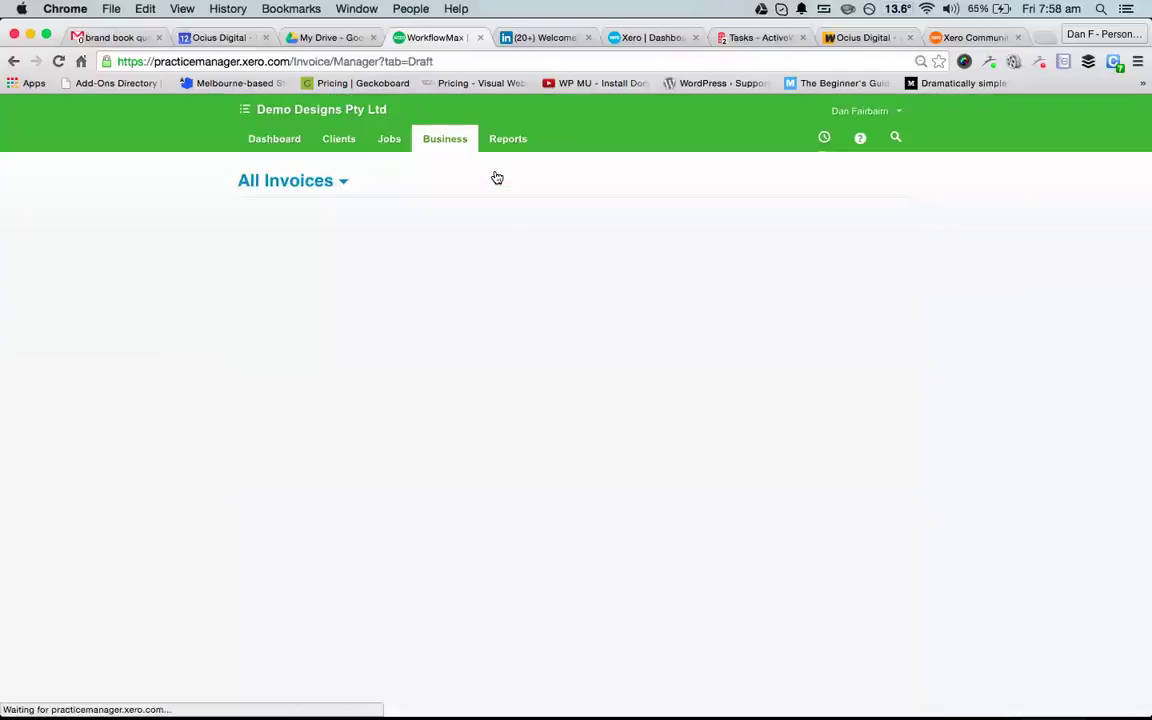
pyautogui.scroll(-1, 438, 333)
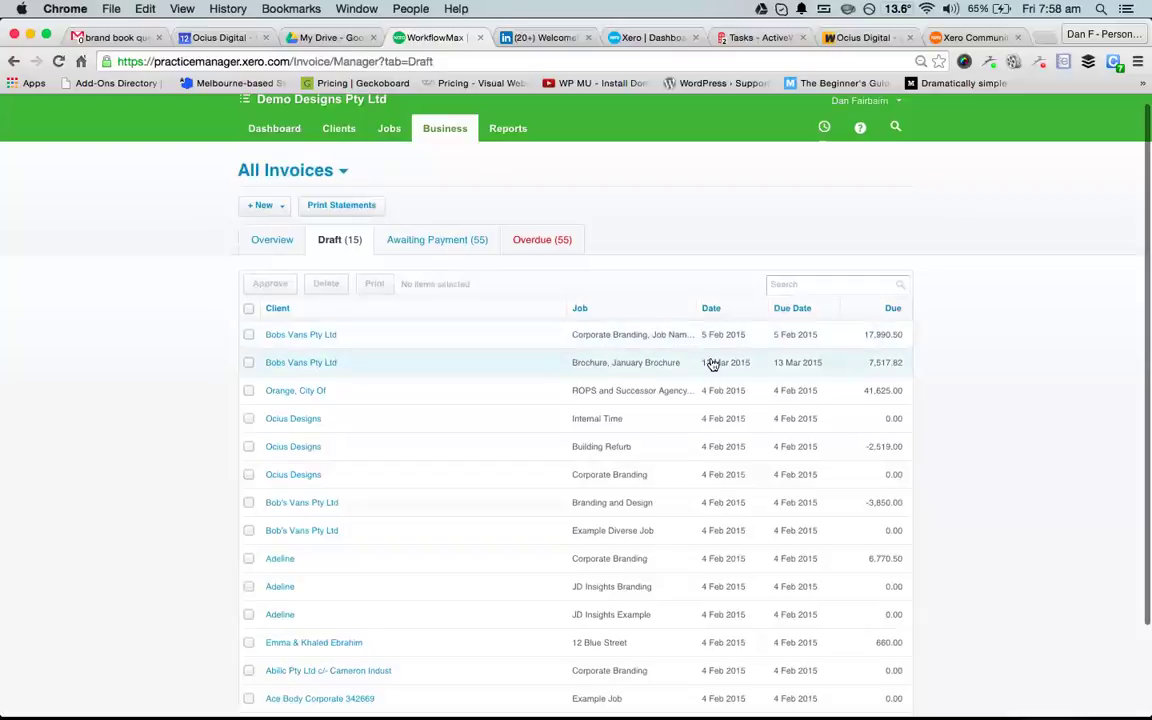
pyautogui.click(248, 362)
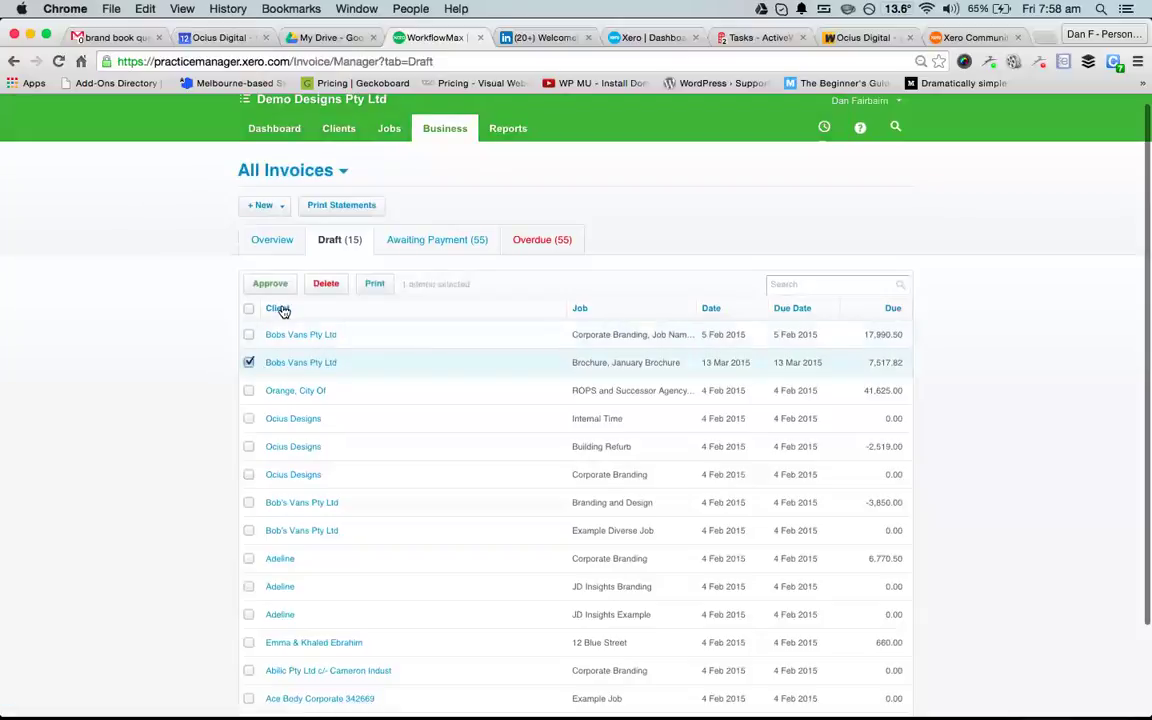
pyautogui.click(370, 289)
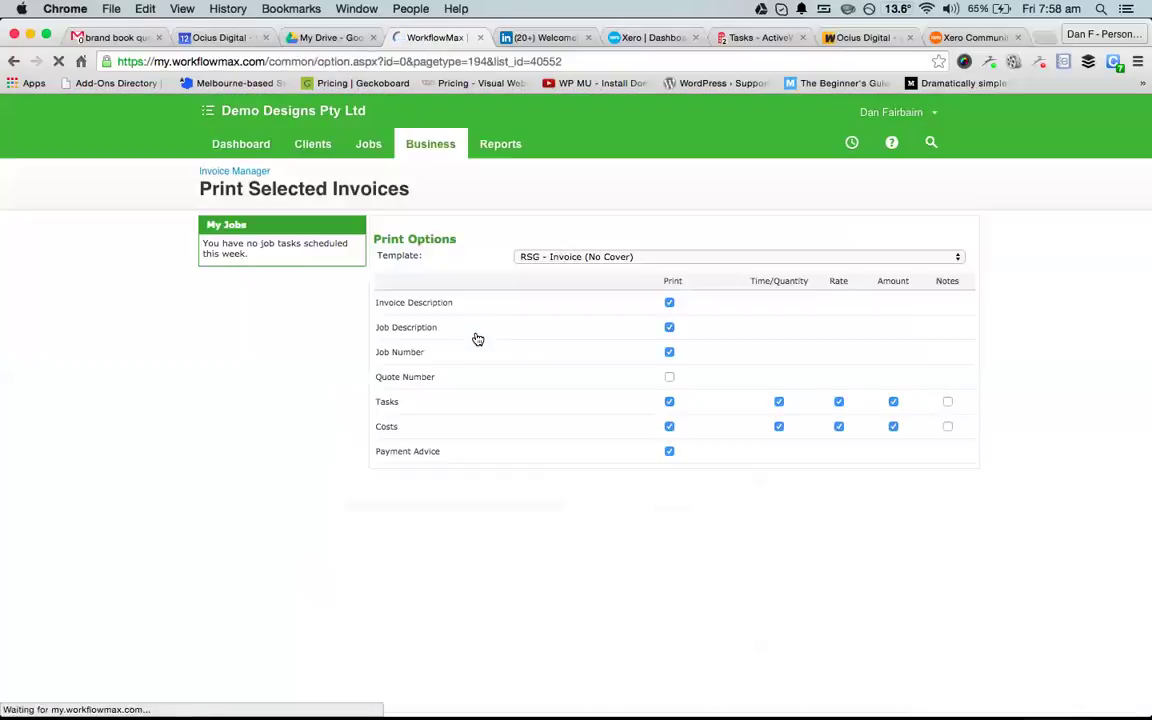
# Preview the Bobs Vans draft with the Invoice - No Line Breakdown template.
pyautogui.click(578, 257)
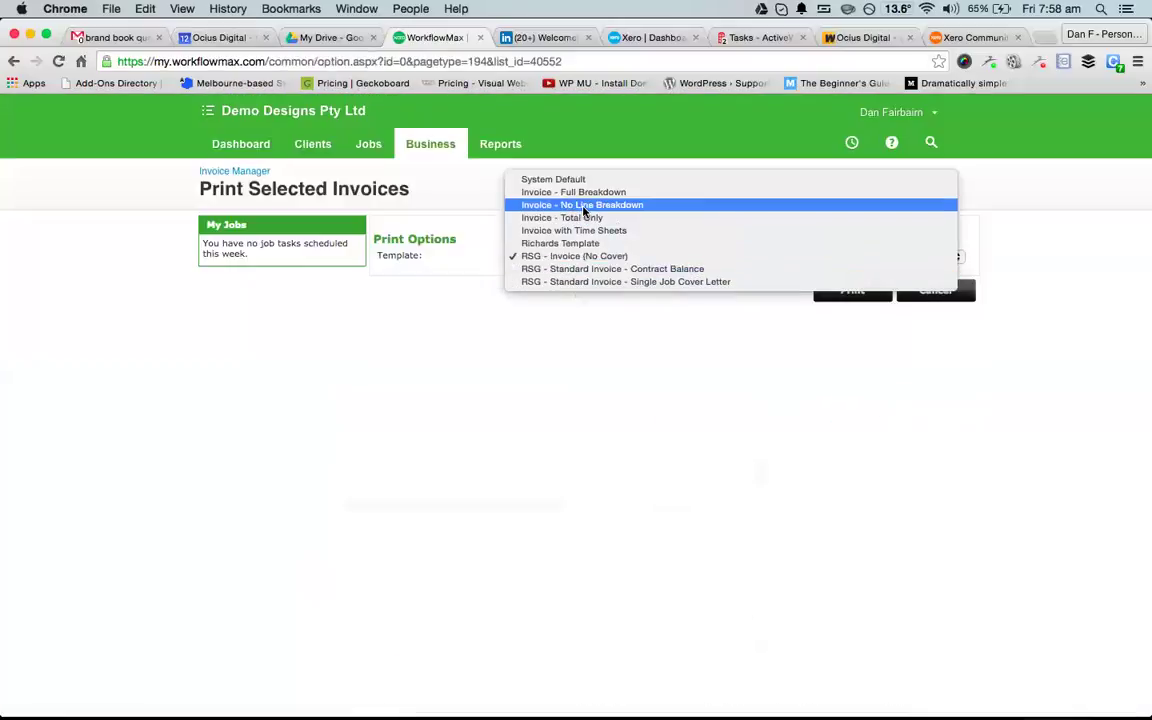
pyautogui.click(594, 214)
pyautogui.click(848, 289)
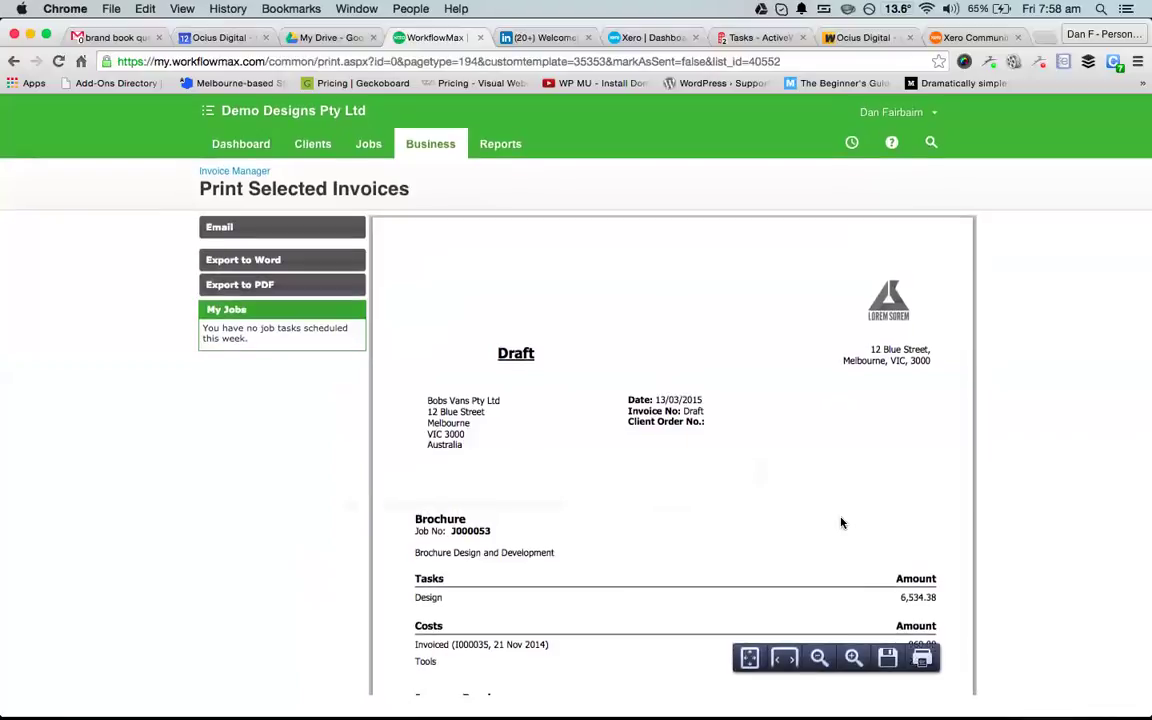
pyautogui.scroll(-2, 839, 513)
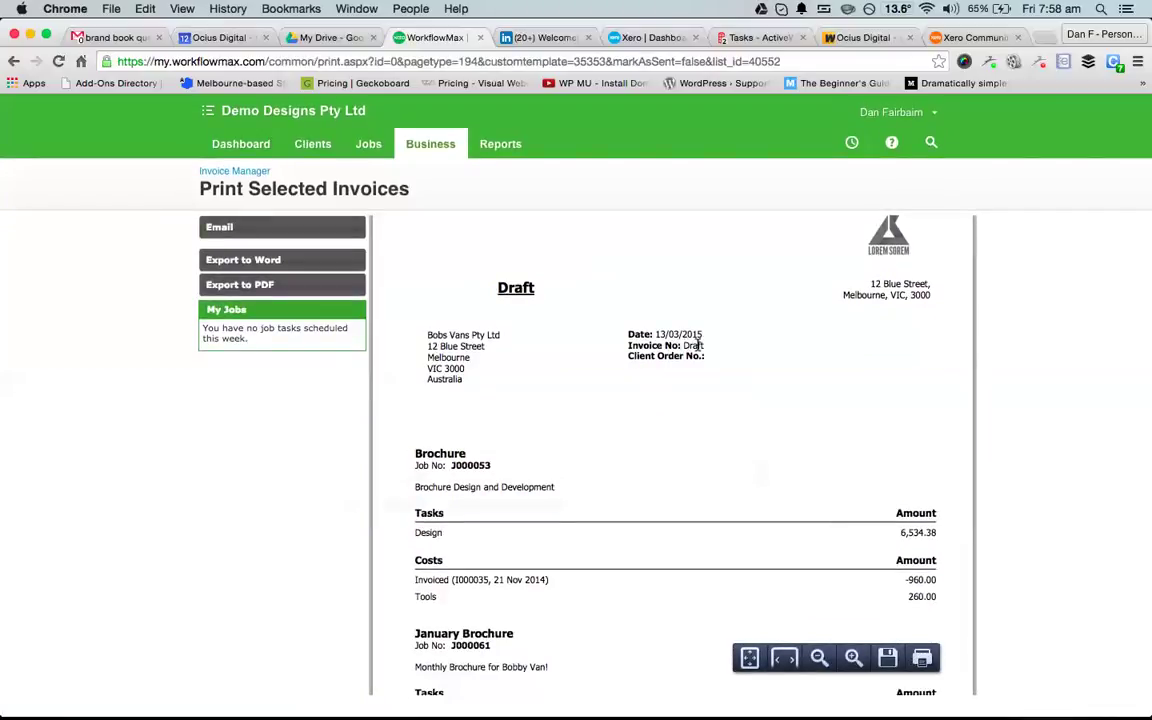
pyautogui.scroll(-3, 700, 380)
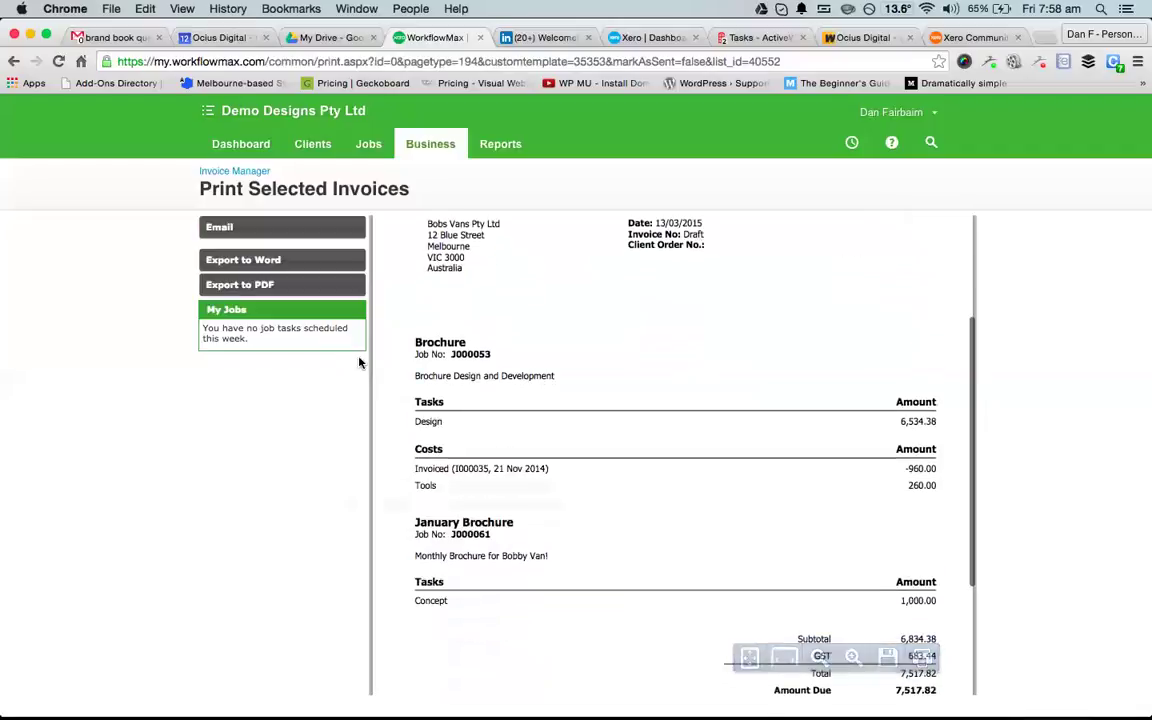
# Highlight the Brochure job heading and its Brochure Design and Development description in the preview.
pyautogui.doubleClick(421, 346)
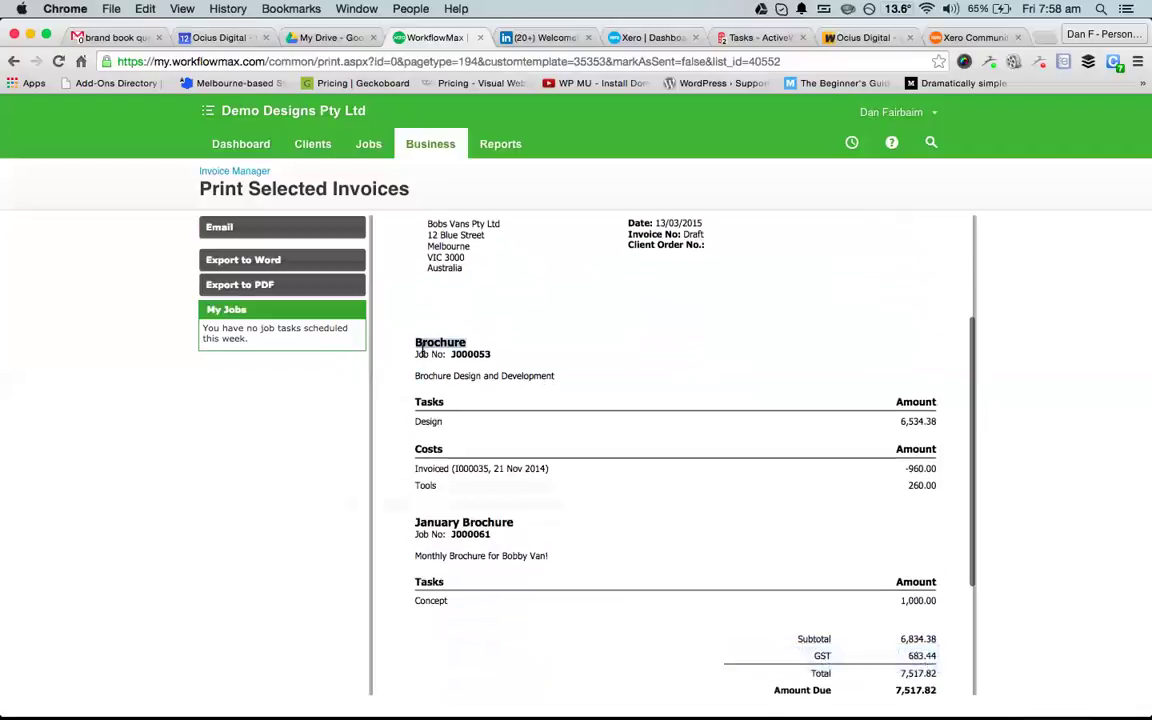
pyautogui.click(421, 350)
pyautogui.moveTo(418, 375); pyautogui.dragTo(567, 372)
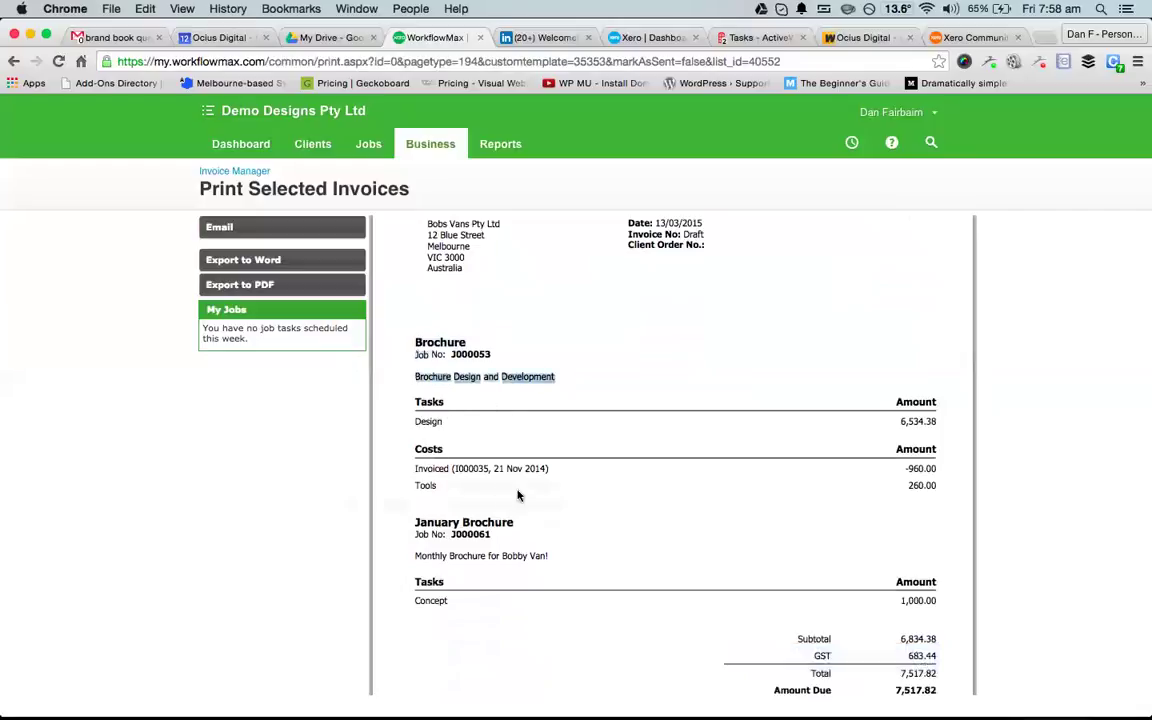
pyautogui.scroll(-3, 720, 490)
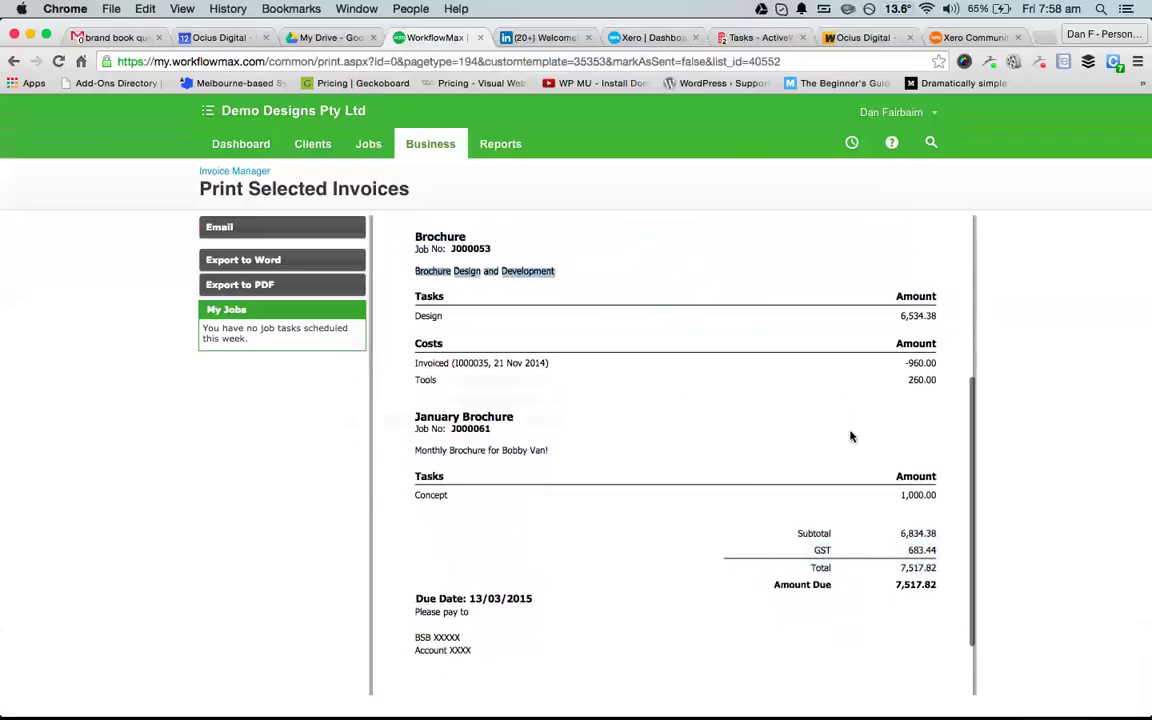
pyautogui.scroll(-1, 910, 542)
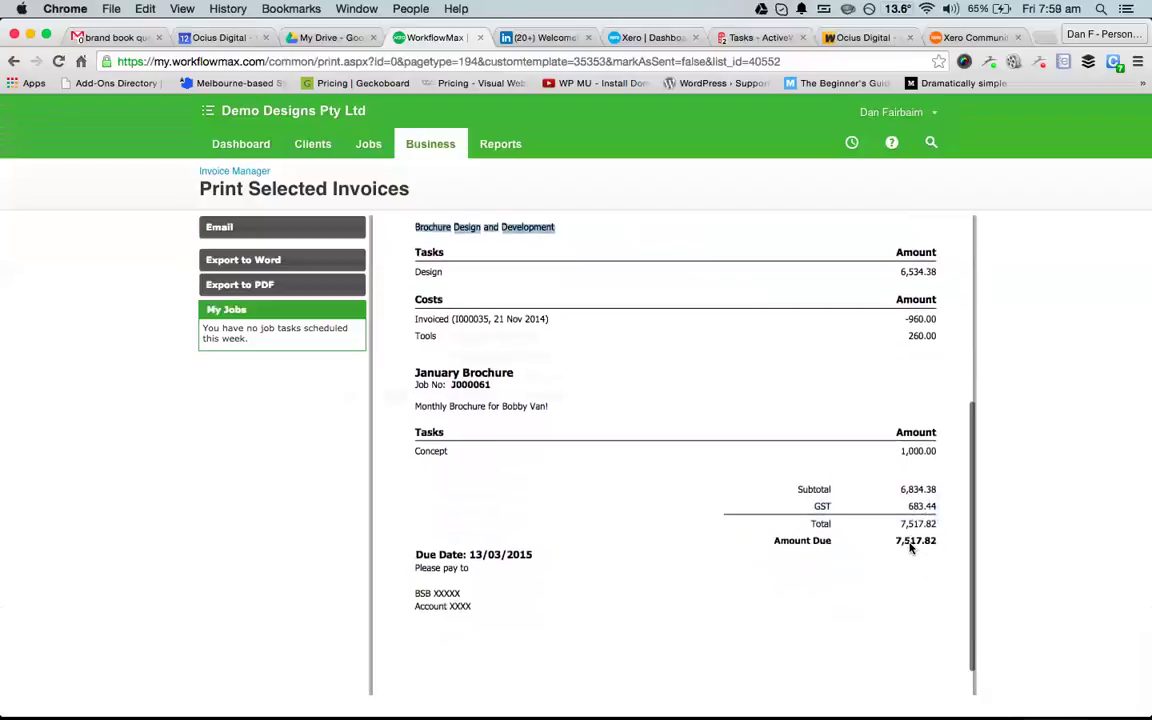
pyautogui.scroll(4, 622, 398)
pyautogui.scroll(1, 622, 401)
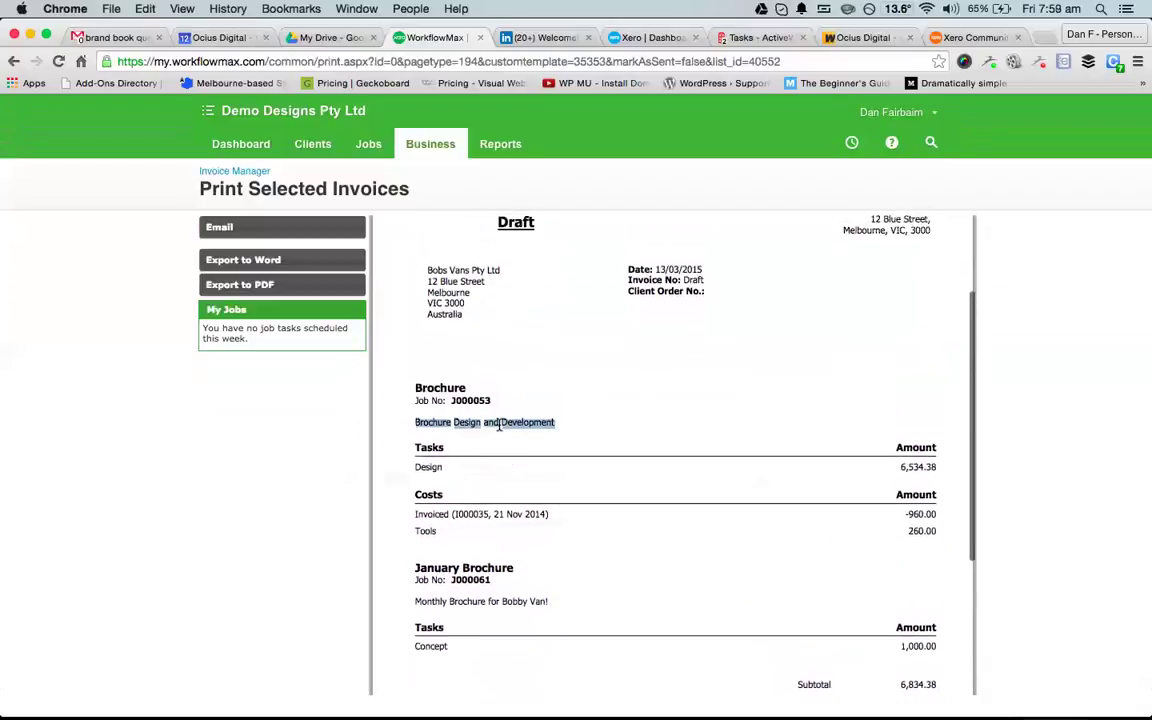
# Highlight the Brochure job's tasks and costs, then clear the selection.
pyautogui.click(425, 398)
pyautogui.moveTo(452, 398); pyautogui.dragTo(926, 555)
pyautogui.scroll(-2, 926, 555)
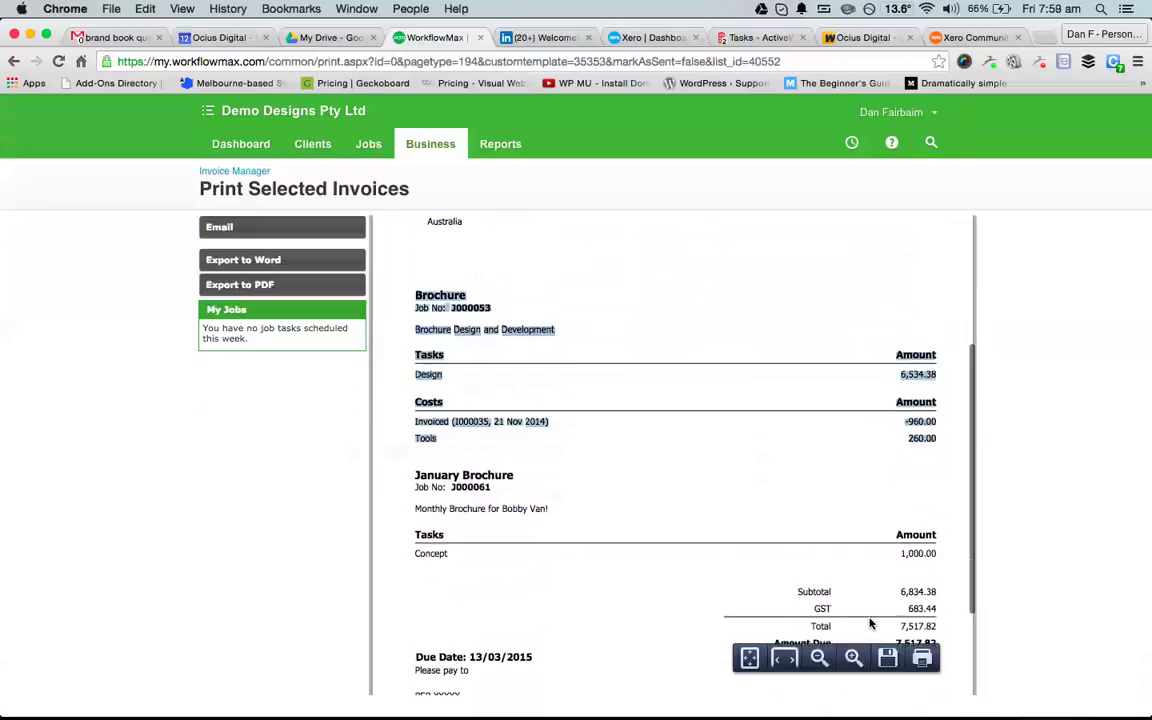
pyautogui.scroll(1, 656, 476)
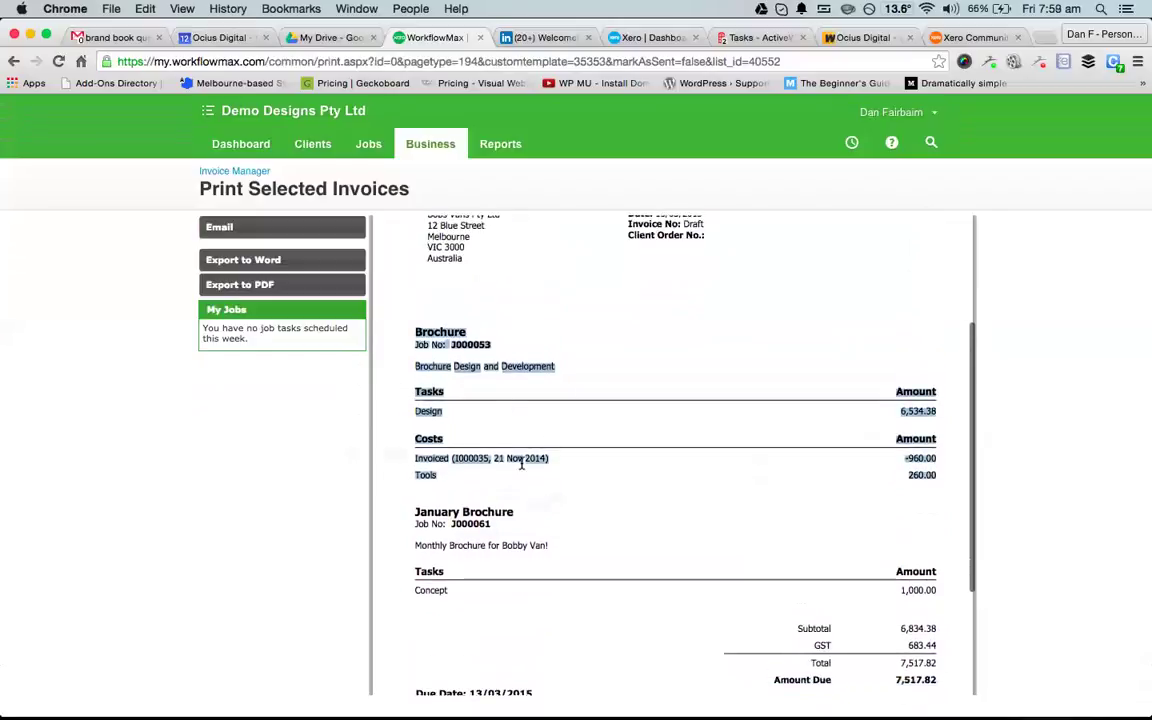
pyautogui.scroll(1, 560, 453)
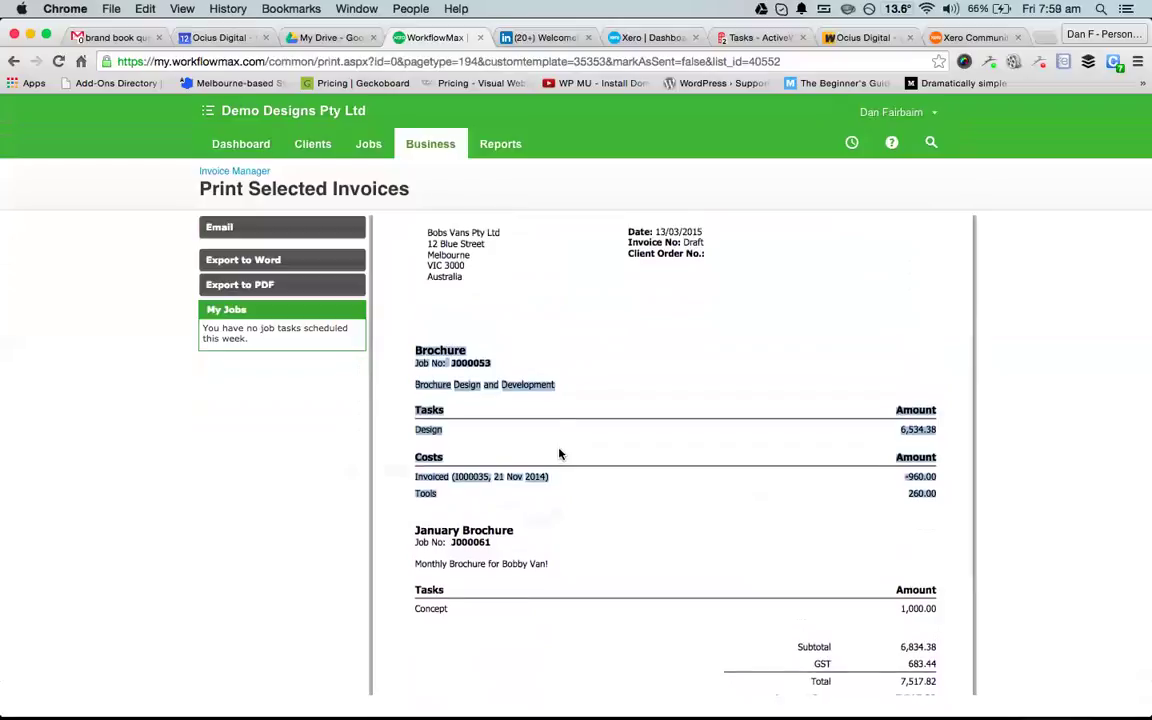
pyautogui.click(548, 392)
pyautogui.scroll(1, 548, 392)
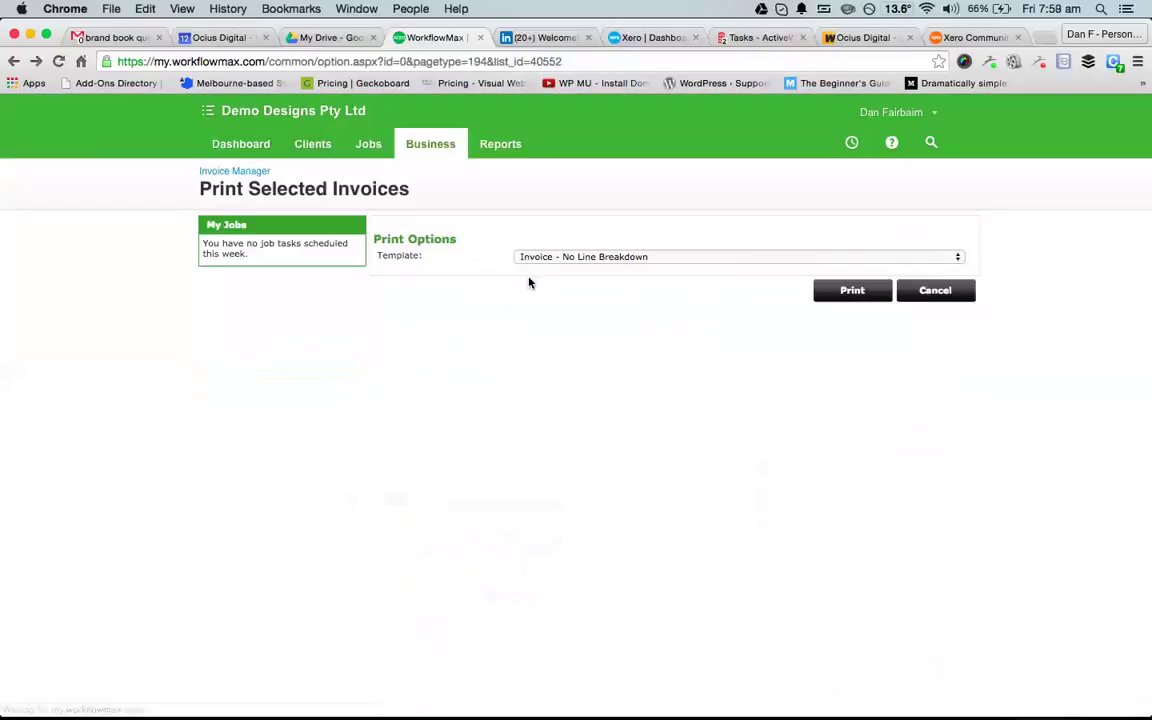
# Preview the draft with the Invoice - Total Only template, showing job headings and the 7,517.82 total.
pyautogui.click(545, 262)
pyautogui.click(692, 268)
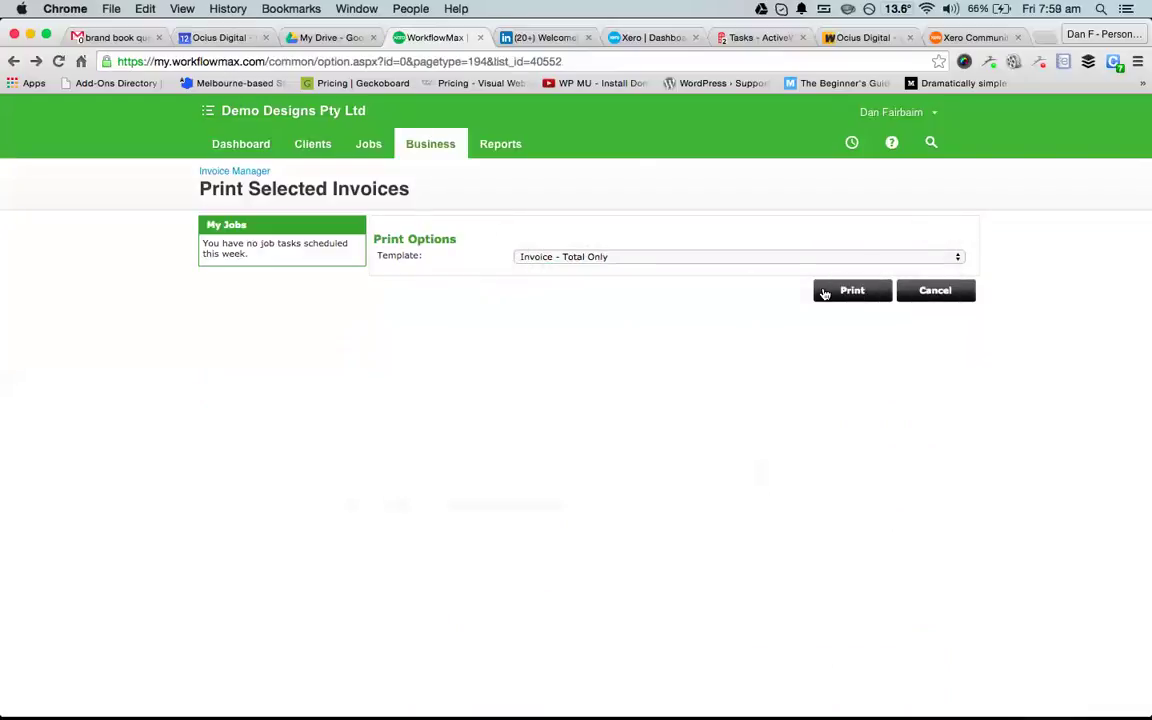
pyautogui.click(826, 290)
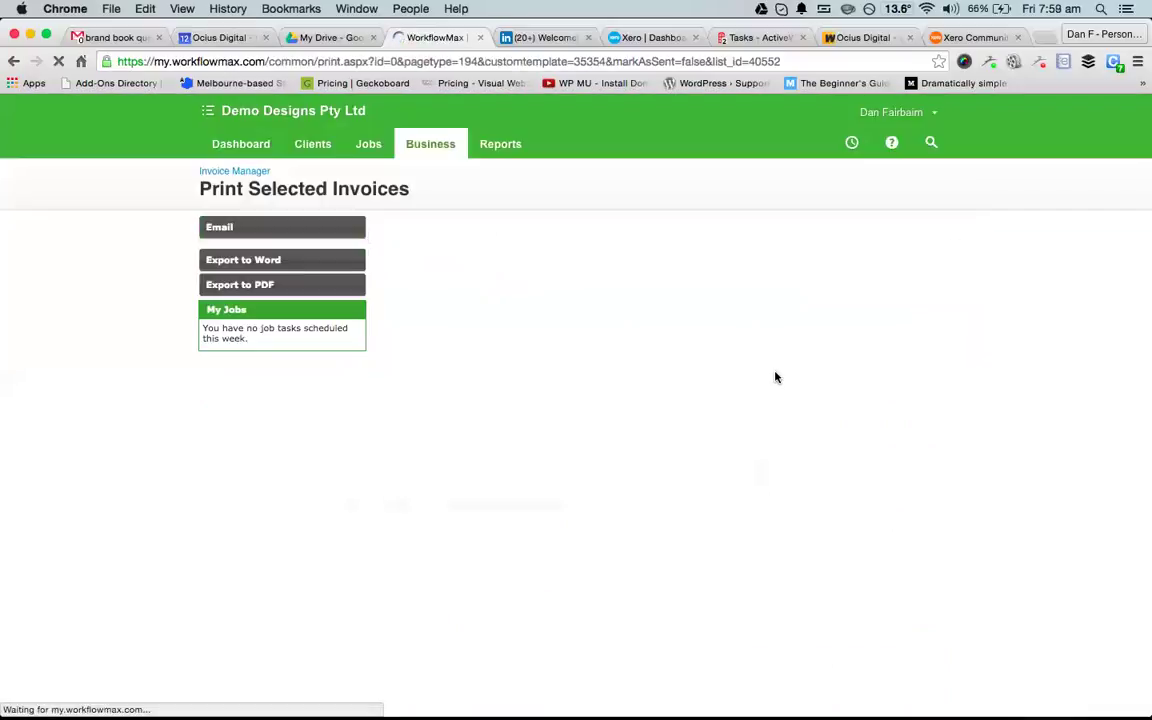
pyautogui.scroll(-3, 760, 428)
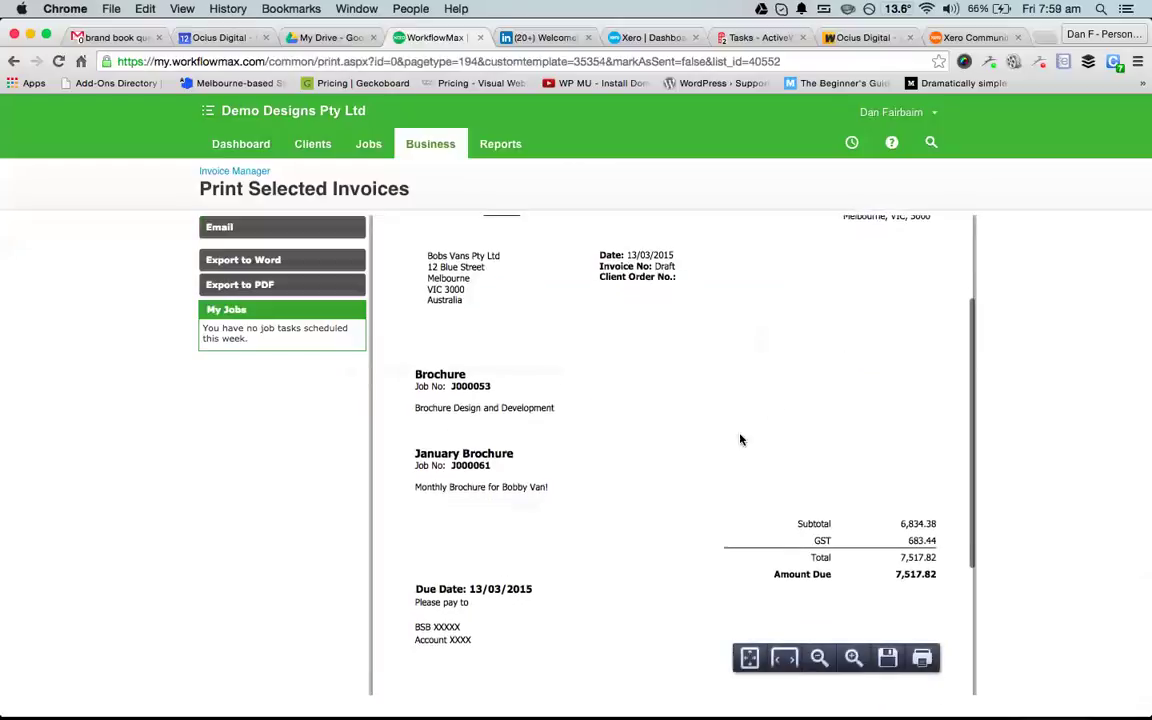
pyautogui.scroll(1, 738, 440)
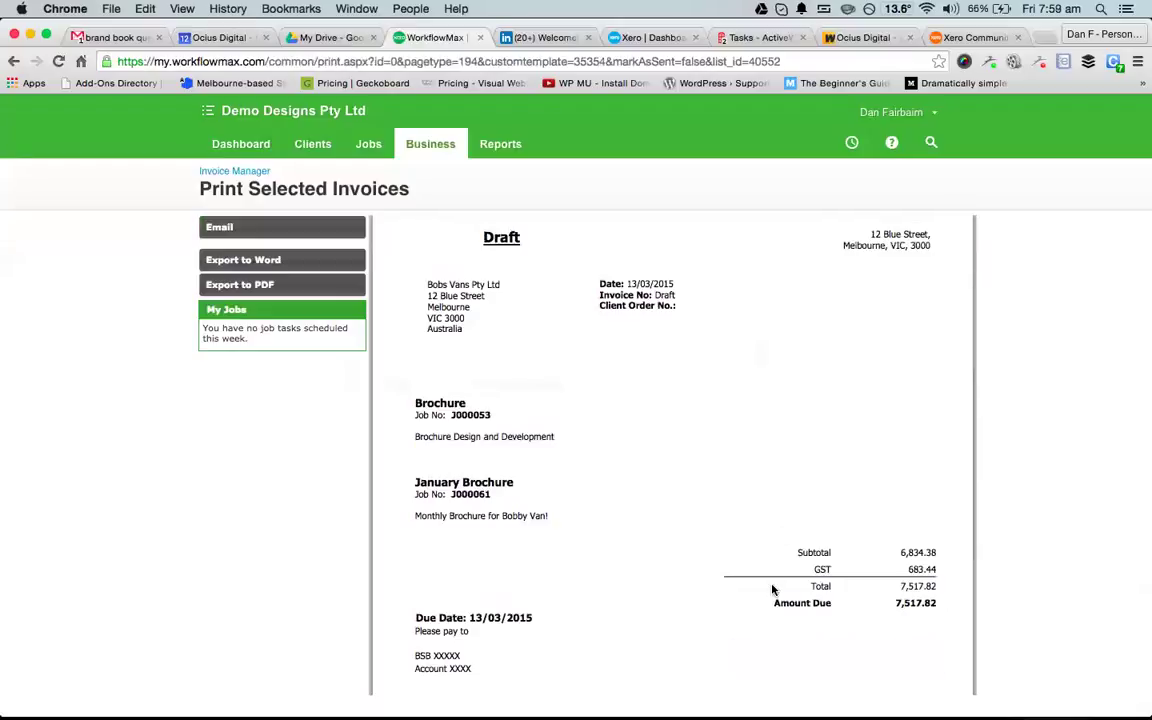
pyautogui.scroll(1, 630, 437)
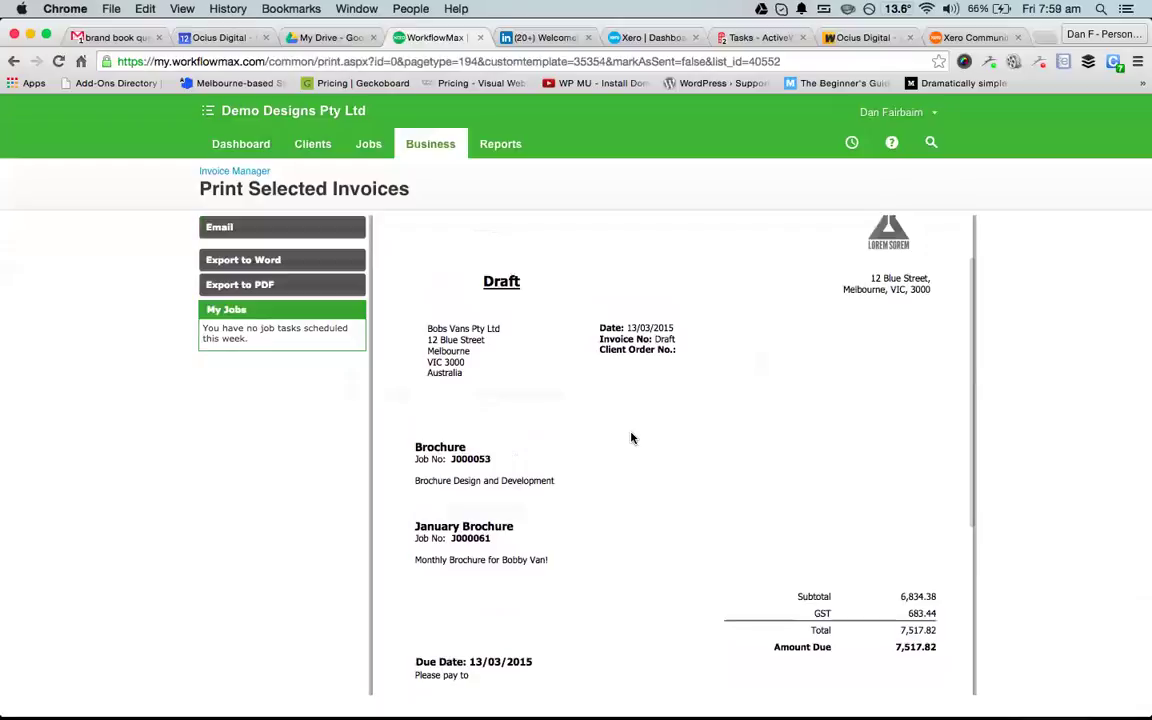